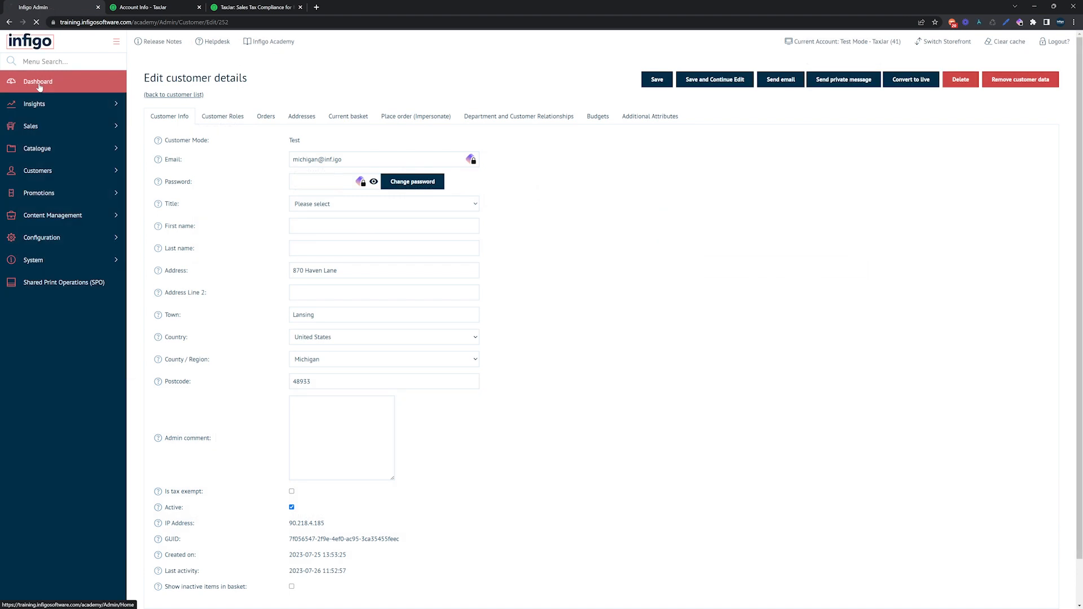
Open the Tax Providers page in the Infigo admin by searching the menu for the tax pages.
{"action": "left_click", "coordinate": [37, 84]}
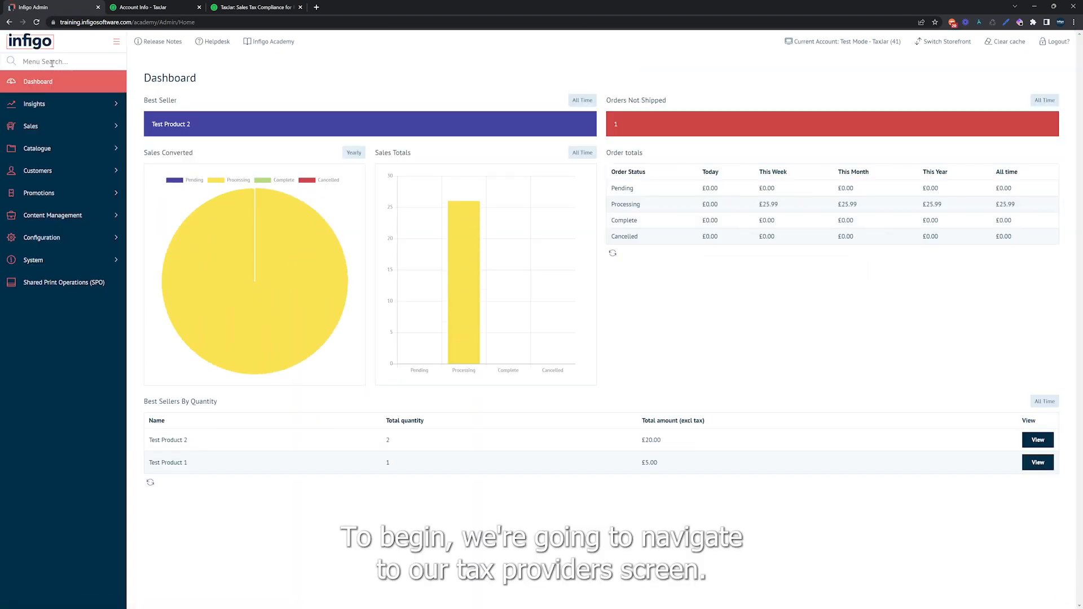
{"action": "left_click", "coordinate": [52, 63]}
{"action": "type", "text": "tax pro"}
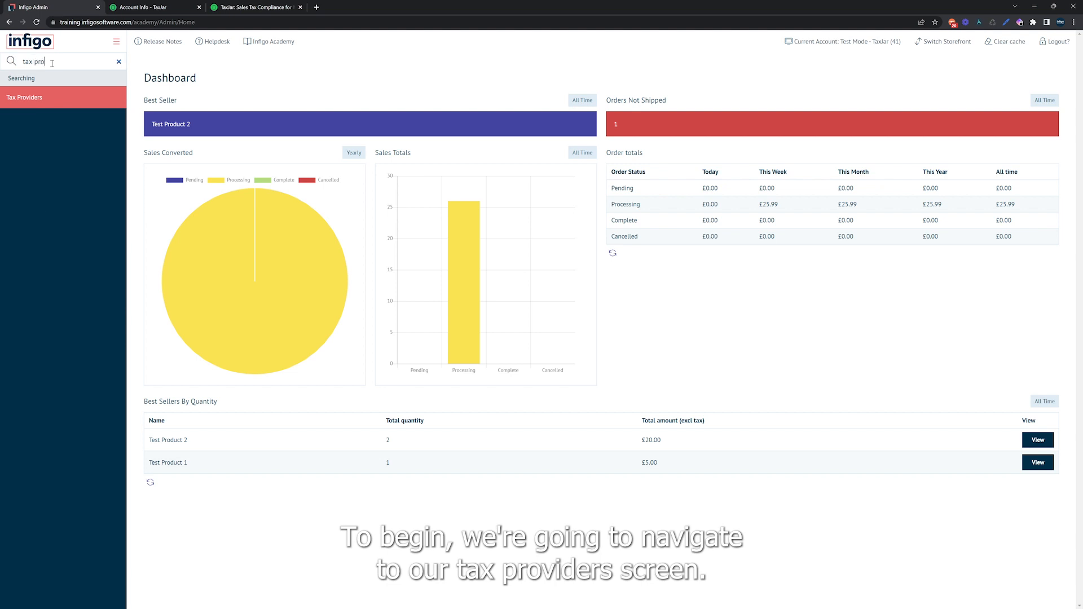
{"action": "left_click", "coordinate": [51, 100]}
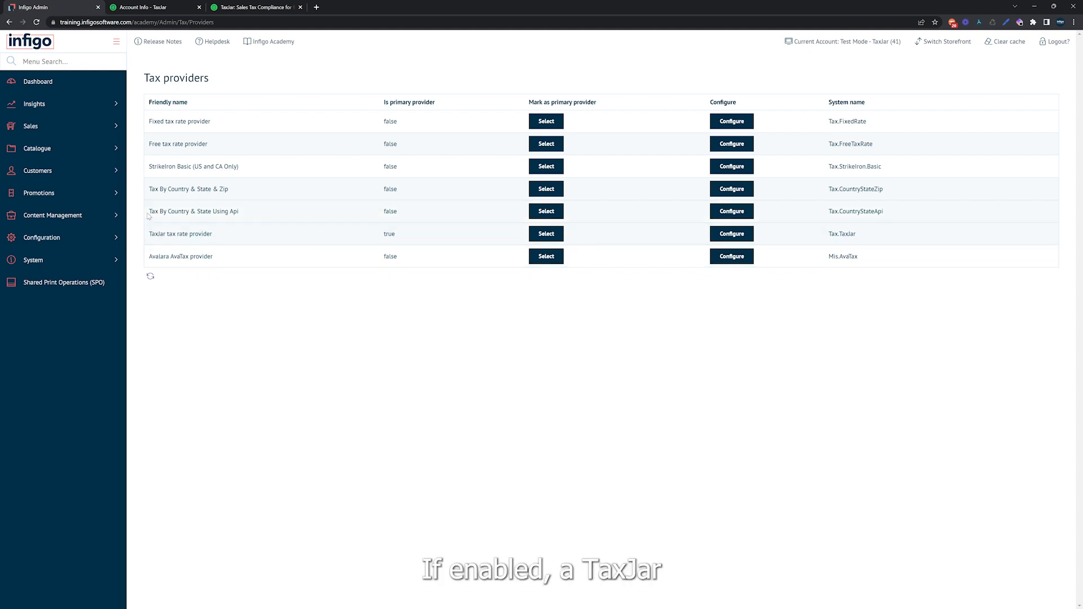
Mark the TaxJar tax rate provider as the primary provider and open its configuration.
{"action": "left_click_drag", "start_coordinate": [150, 233], "coordinate": [203, 236]}
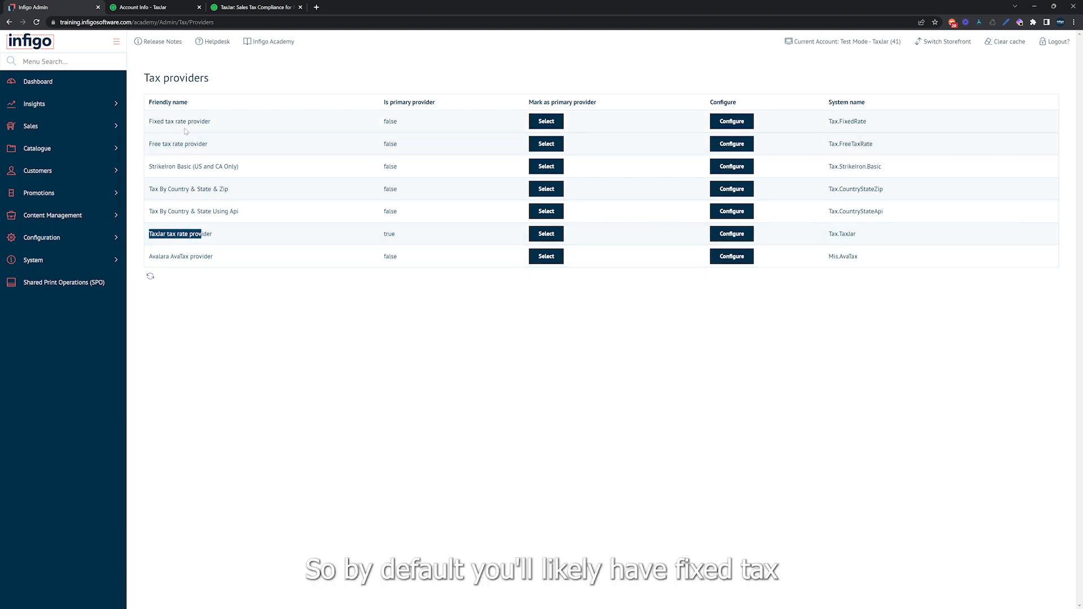
{"action": "left_click_drag", "start_coordinate": [156, 122], "coordinate": [206, 123]}
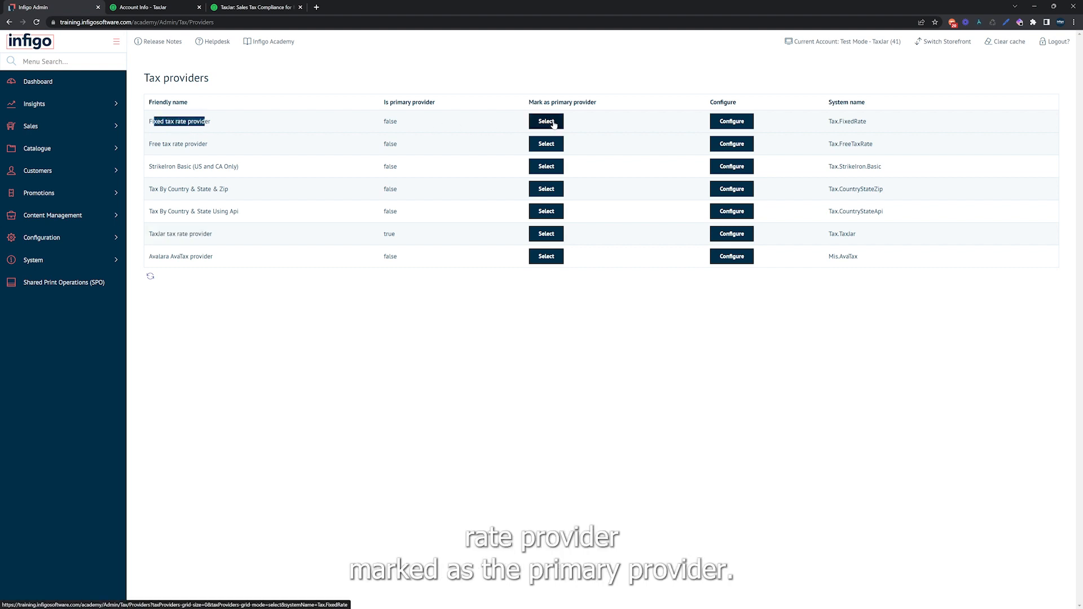
{"action": "left_click_drag", "start_coordinate": [151, 233], "coordinate": [192, 232]}
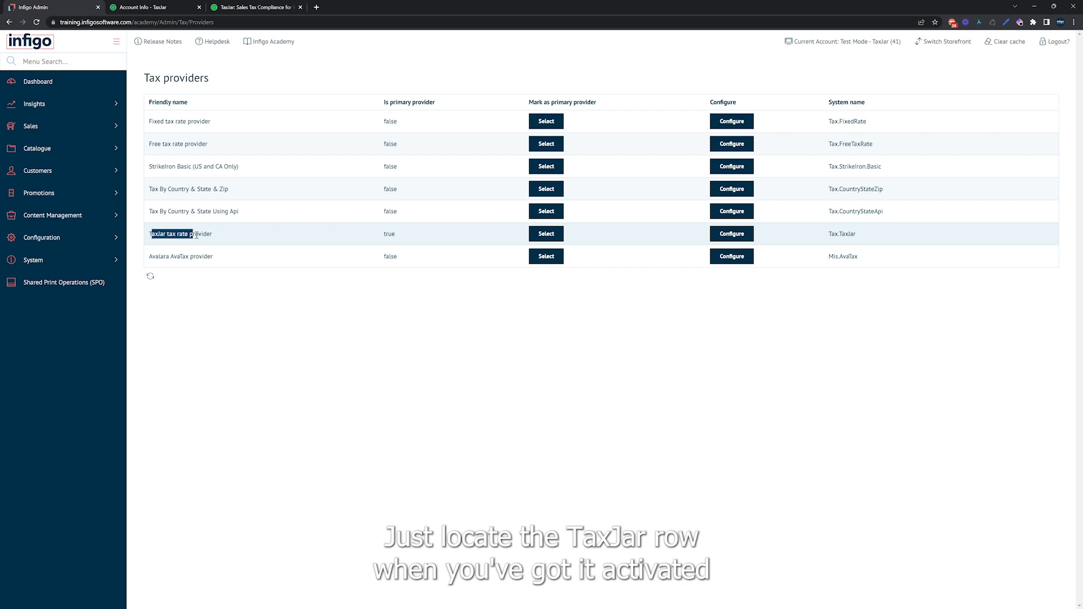
{"action": "left_click", "coordinate": [547, 236]}
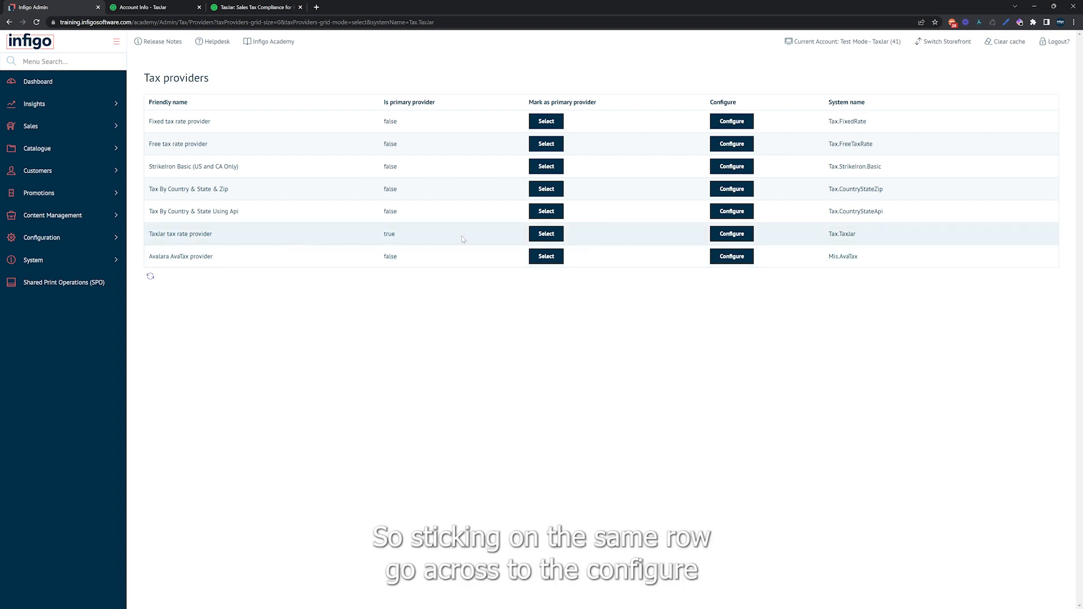
{"action": "left_click", "coordinate": [728, 239]}
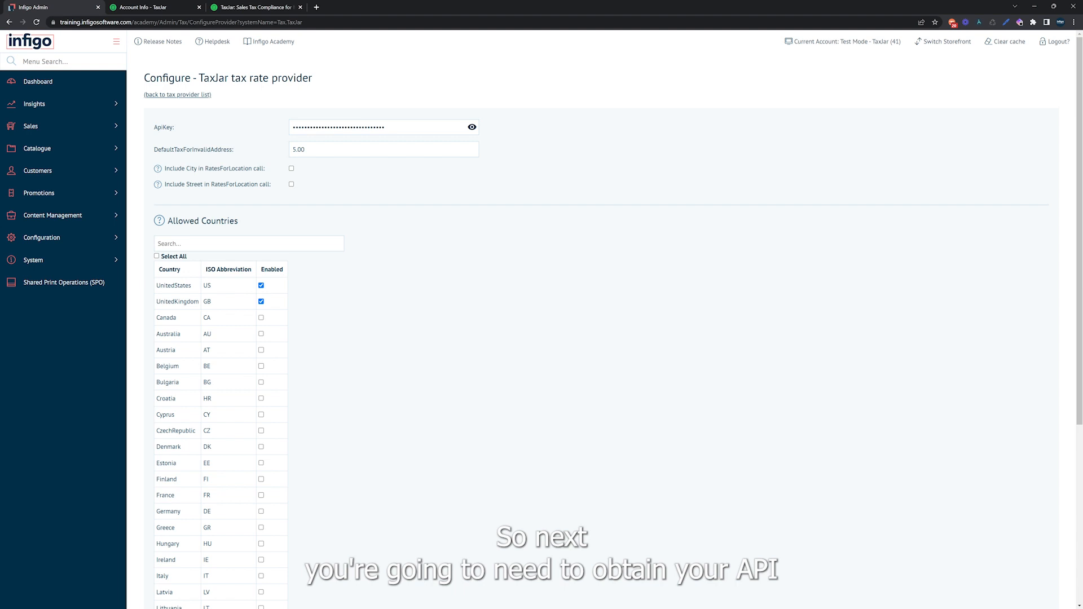
Switch to the TaxJar account to check where the TaxJar API tokens are found, and return to the Infigo TaxJar configuration.
{"action": "left_click", "coordinate": [171, 11]}
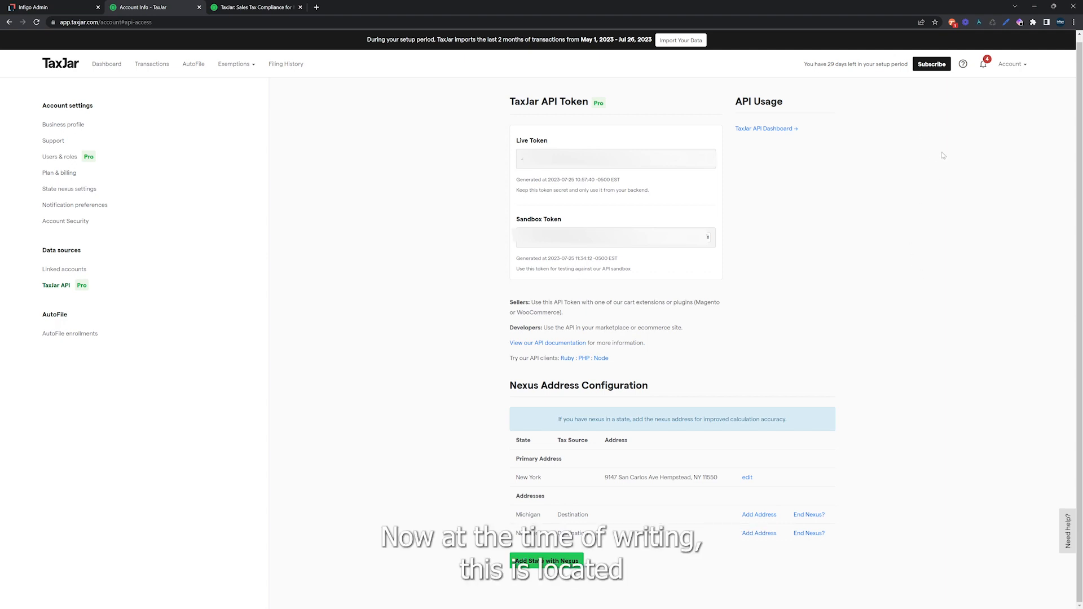
{"action": "left_click", "coordinate": [1012, 65]}
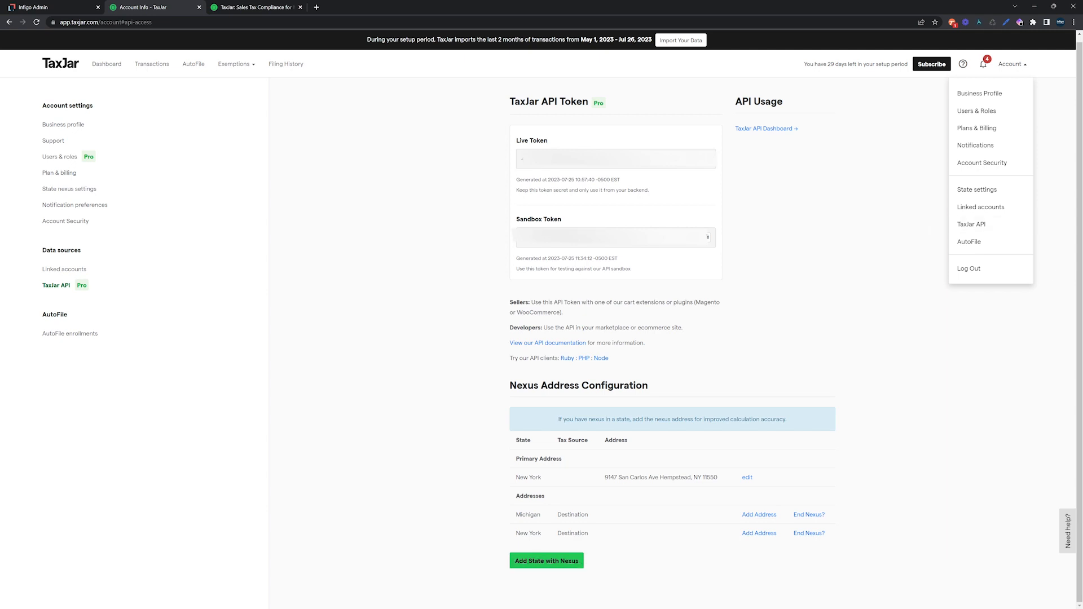
{"action": "left_click", "coordinate": [903, 273]}
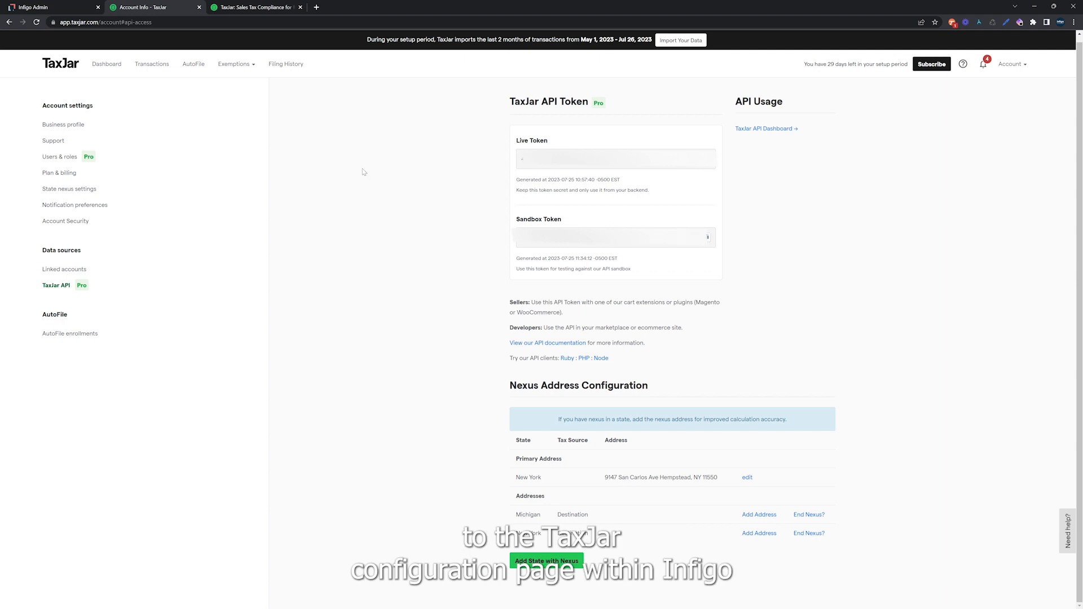
{"action": "left_click", "coordinate": [54, 8]}
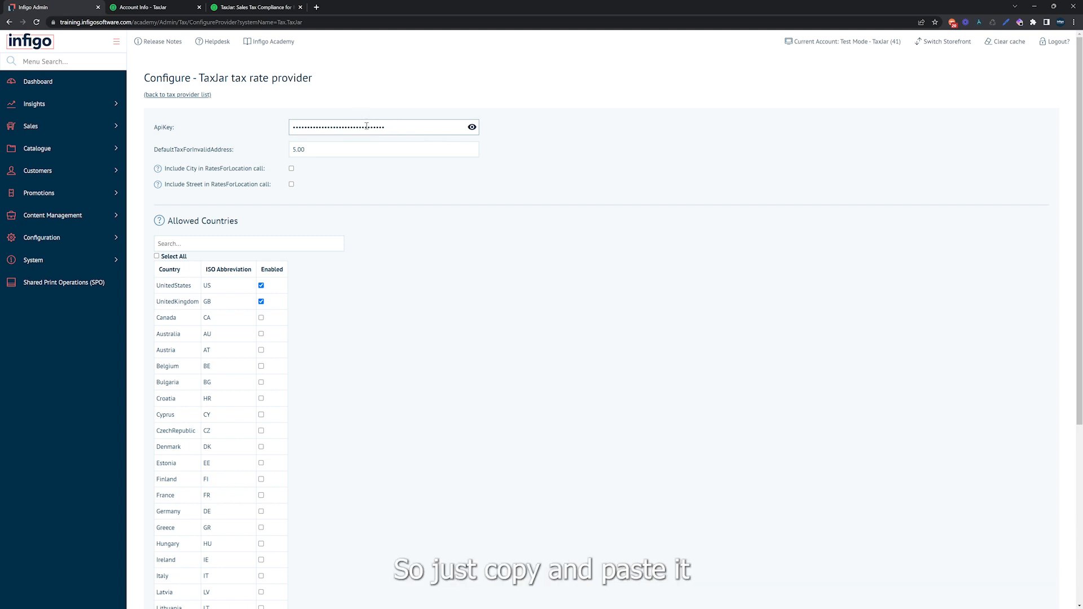
Review the TaxJar provider's settings and allowed countries, and save the configuration.
{"action": "scroll", "coordinate": [367, 126], "scroll_direction": "down", "scroll_amount": 2}
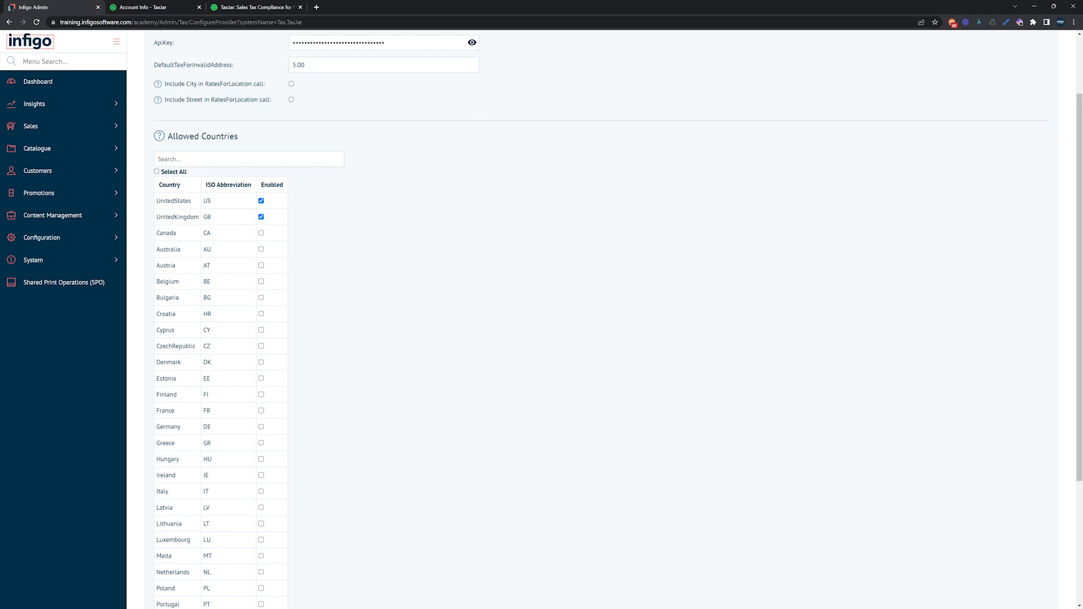
{"action": "scroll", "coordinate": [558, 313], "scroll_direction": "up", "scroll_amount": 1}
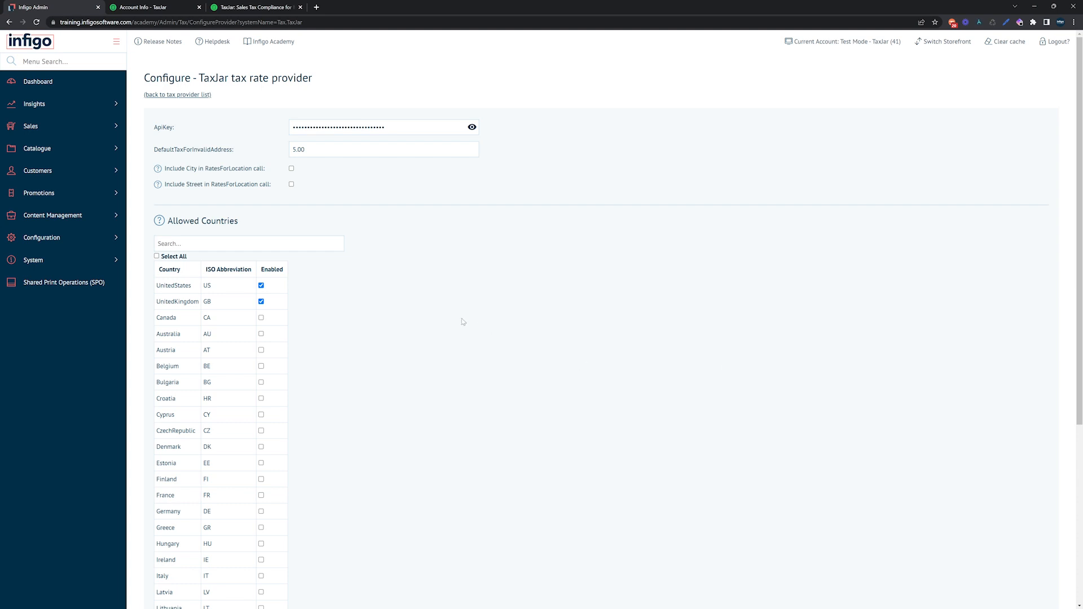
{"action": "scroll", "coordinate": [395, 273], "scroll_direction": "down", "scroll_amount": 2}
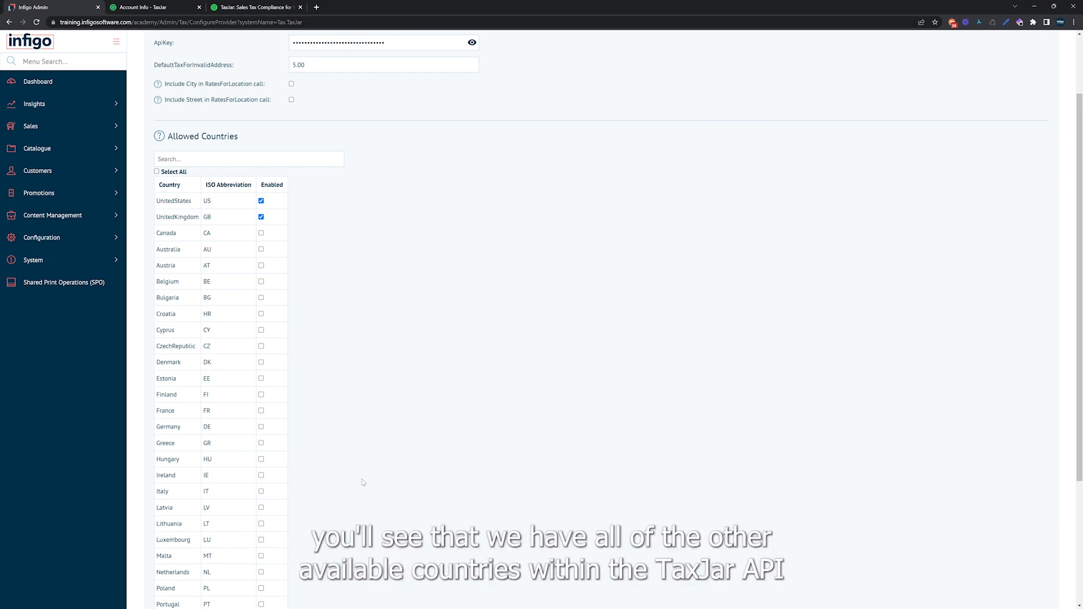
{"action": "scroll", "coordinate": [192, 216], "scroll_direction": "down", "scroll_amount": 3}
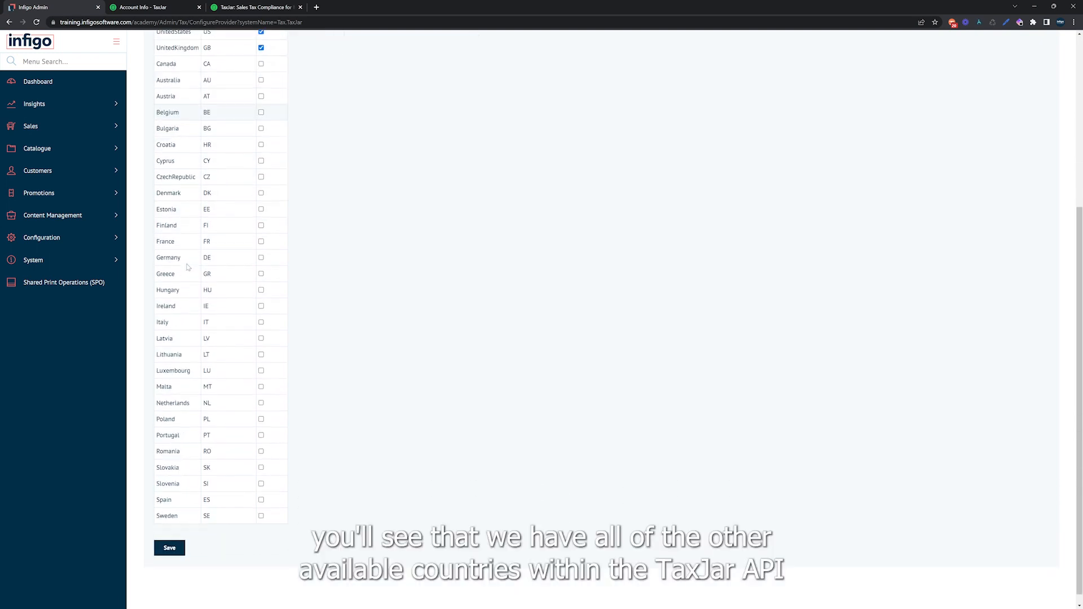
{"action": "scroll", "coordinate": [188, 267], "scroll_direction": "up", "scroll_amount": 1}
{"action": "scroll", "coordinate": [188, 266], "scroll_direction": "up", "scroll_amount": 1}
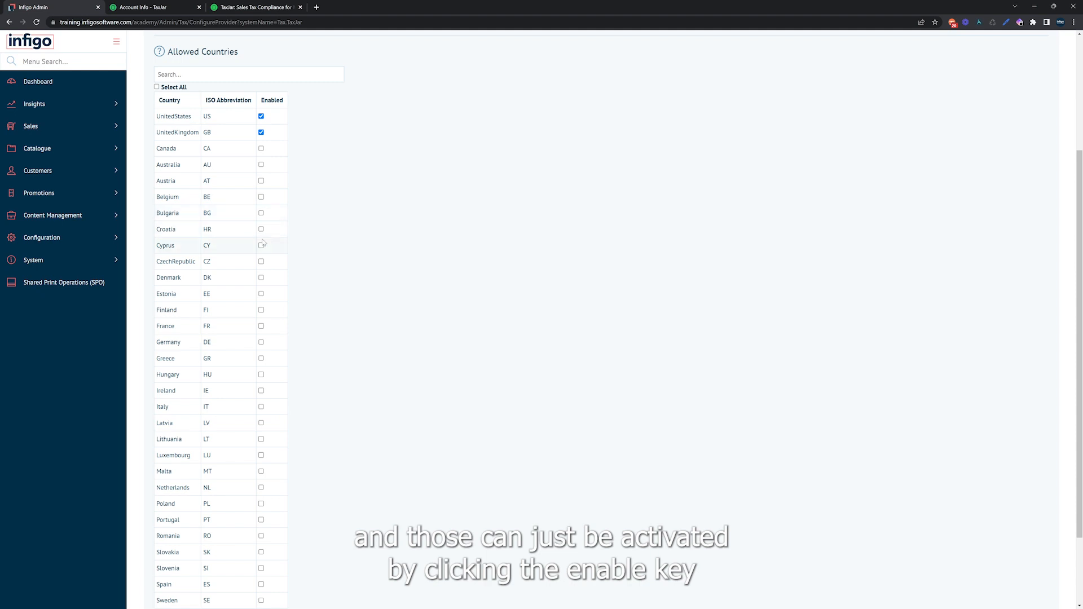
{"action": "scroll", "coordinate": [262, 243], "scroll_direction": "down", "scroll_amount": 2}
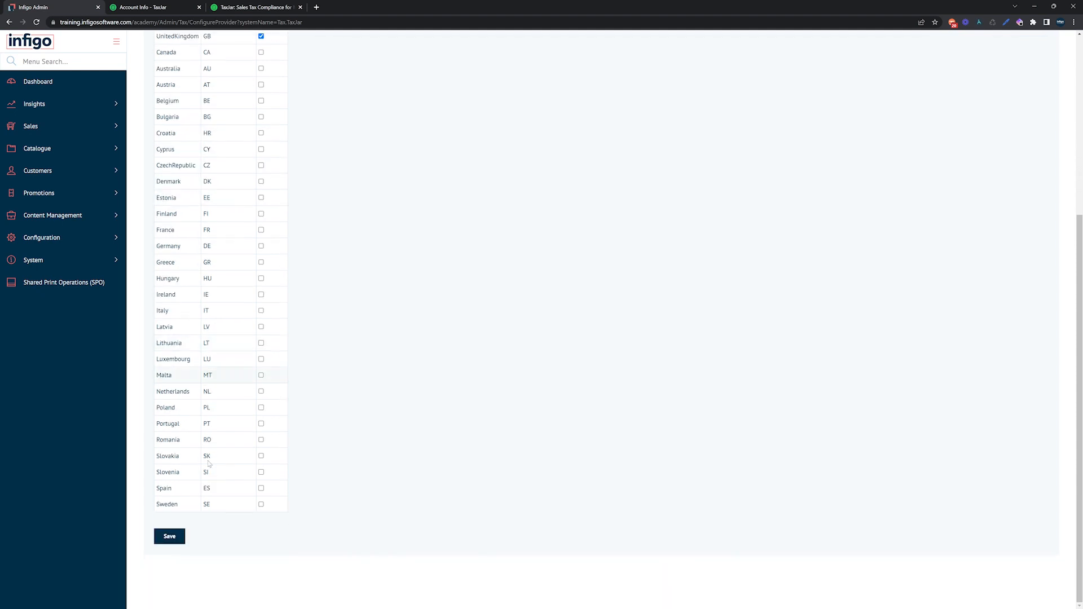
{"action": "left_click", "coordinate": [169, 542]}
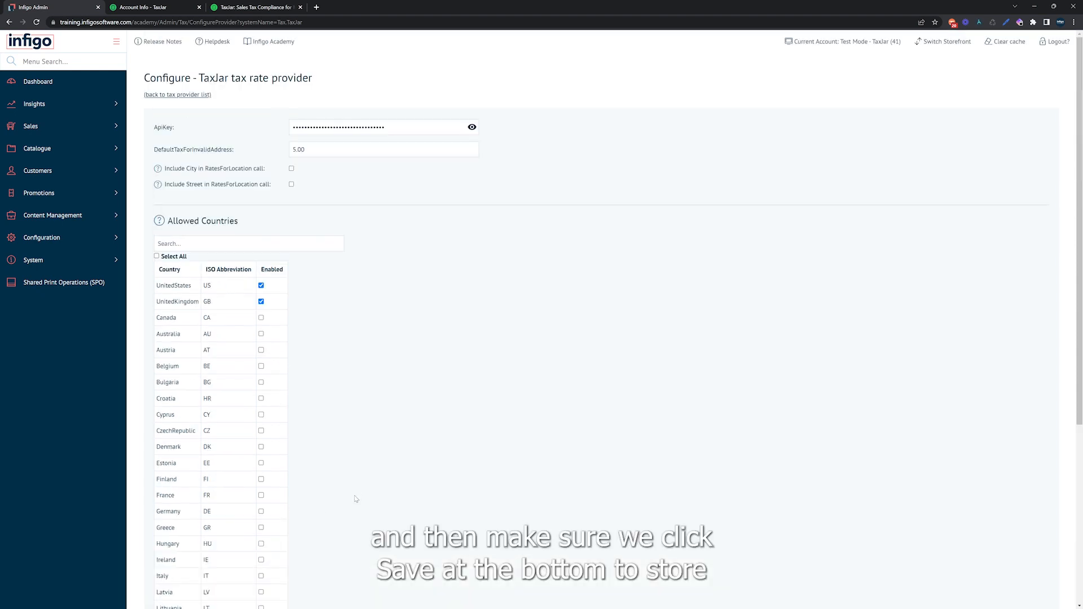
{"action": "scroll", "coordinate": [324, 274], "scroll_direction": "down", "scroll_amount": 5}
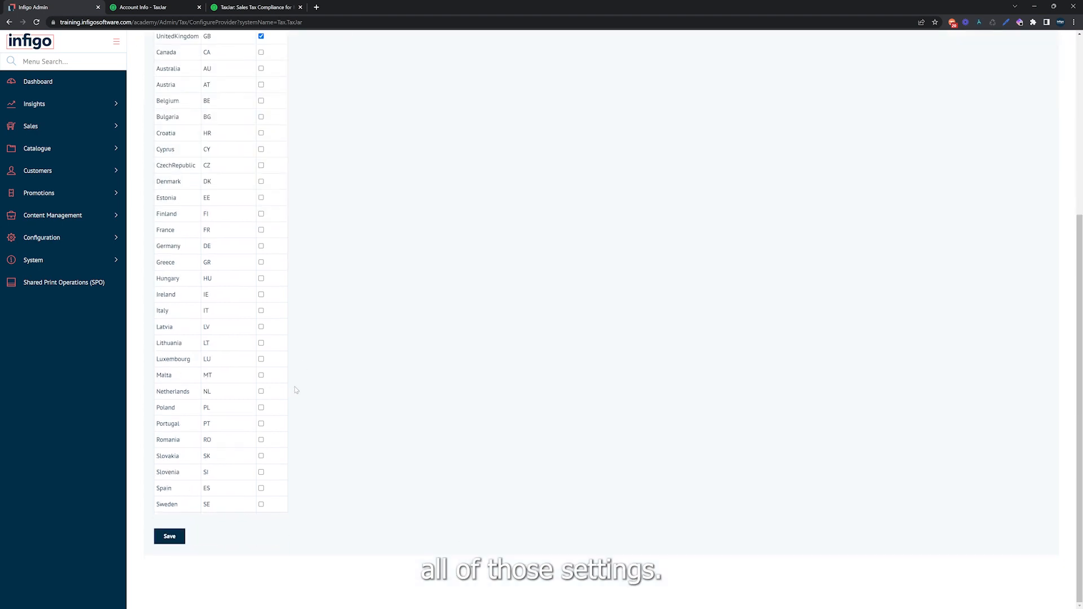
{"action": "left_click", "coordinate": [171, 536]}
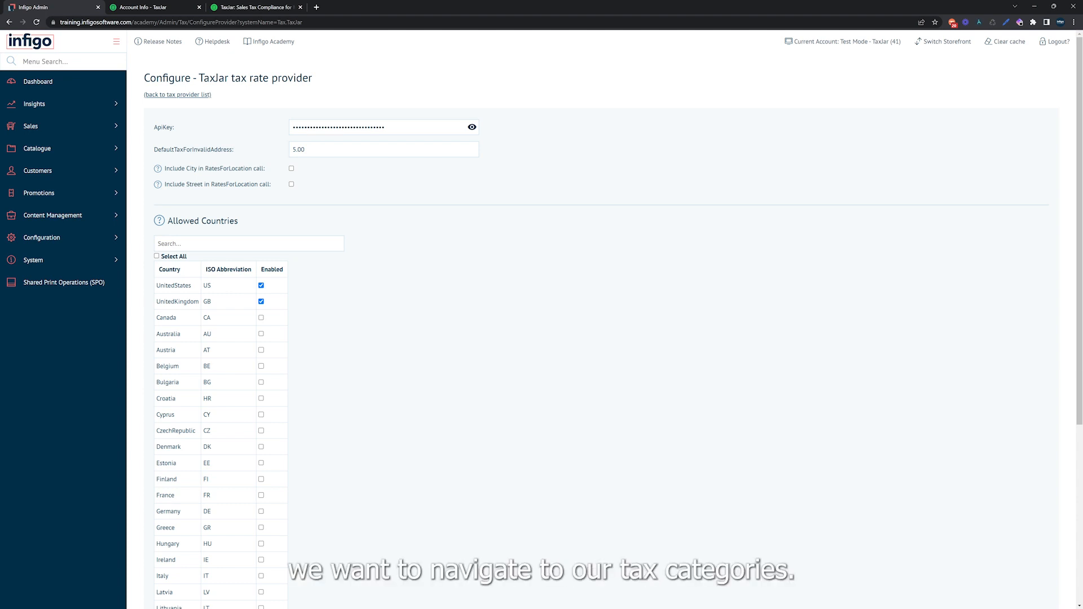
Open the Tax Categories page by searching the admin menu for "tax".
{"action": "left_click", "coordinate": [37, 61]}
{"action": "type", "text": "tax"}
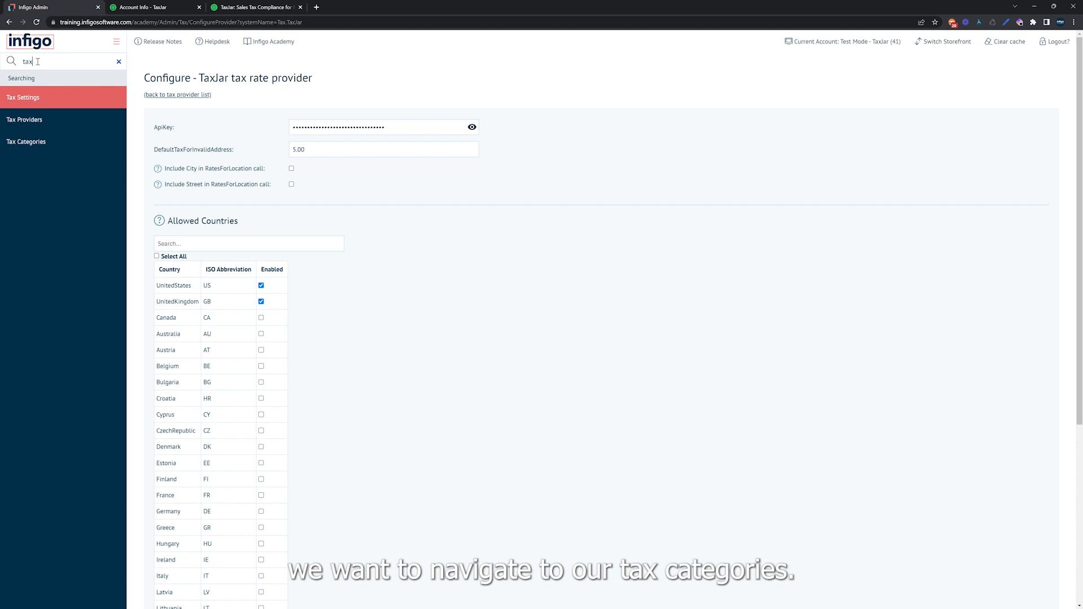
{"action": "left_click", "coordinate": [37, 142]}
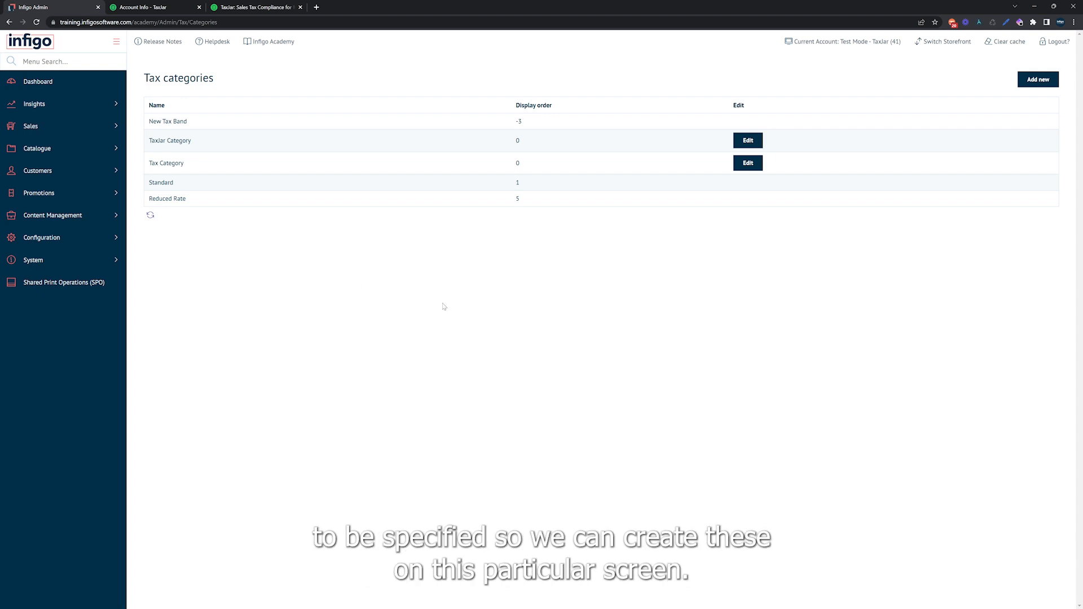
Add and save a new tax category named "Sample Tax Category (TaxJar)".
{"action": "left_click", "coordinate": [1043, 81]}
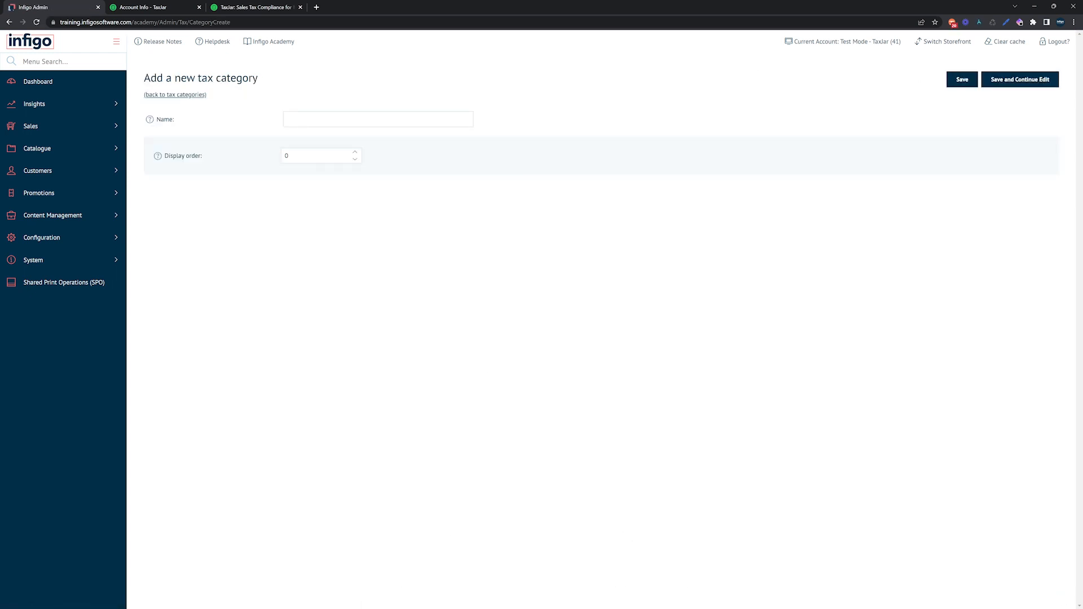
{"action": "left_click", "coordinate": [330, 119]}
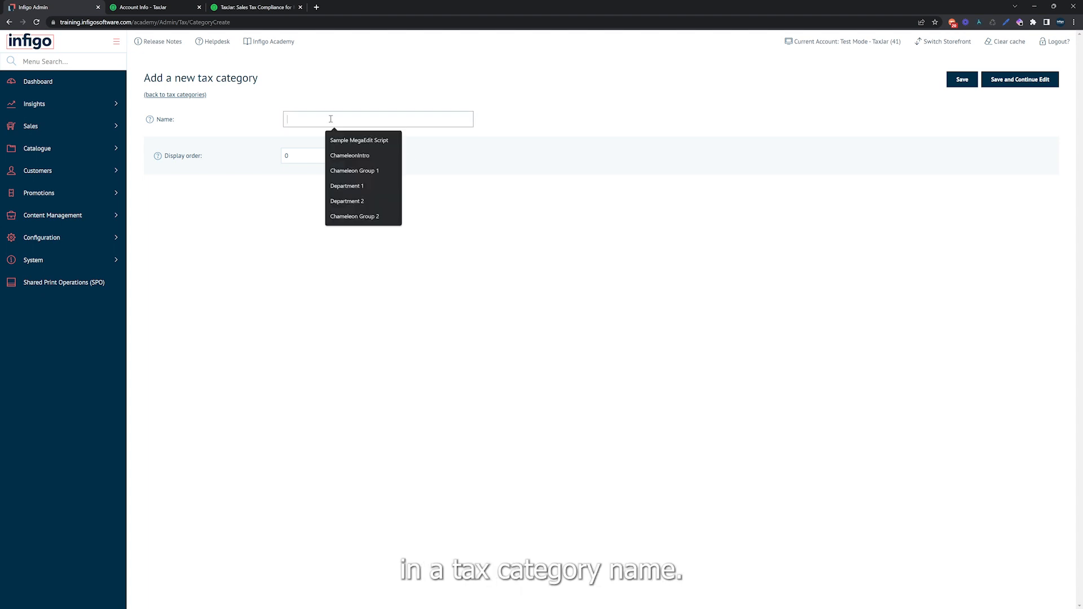
{"action": "type", "text": "Sa"}
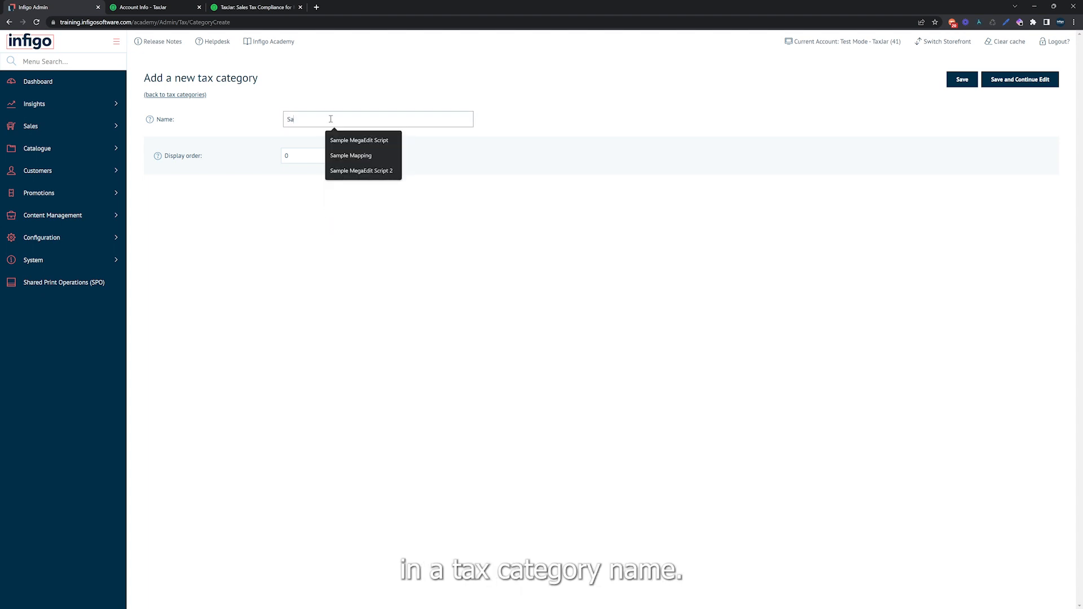
{"action": "type", "text": "mple Tax Category (T"}
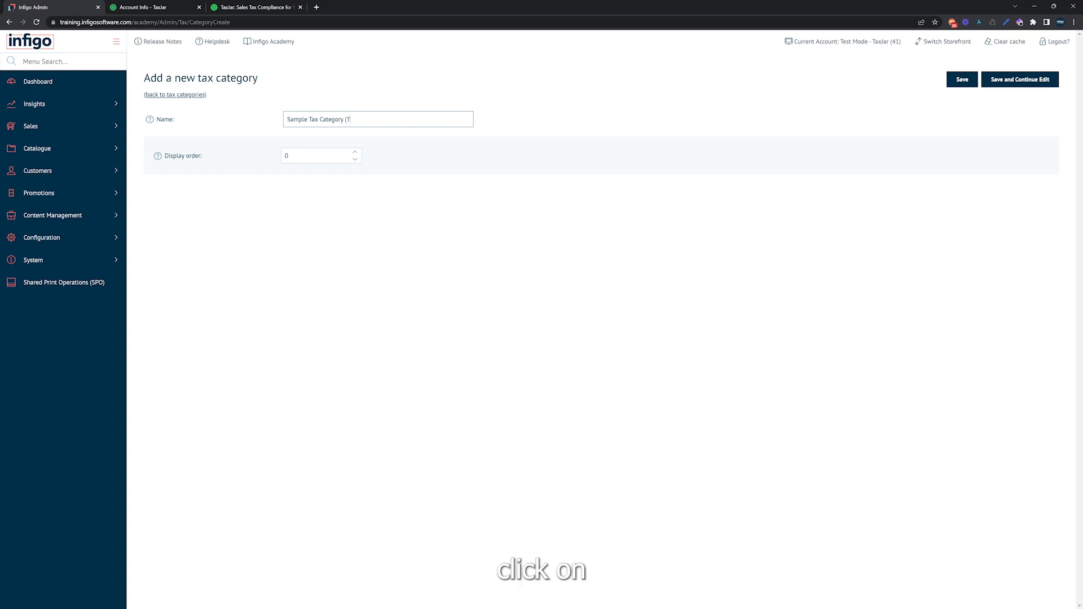
{"action": "type", "text": "Jar"}
{"action": "left_click", "coordinate": [964, 83]}
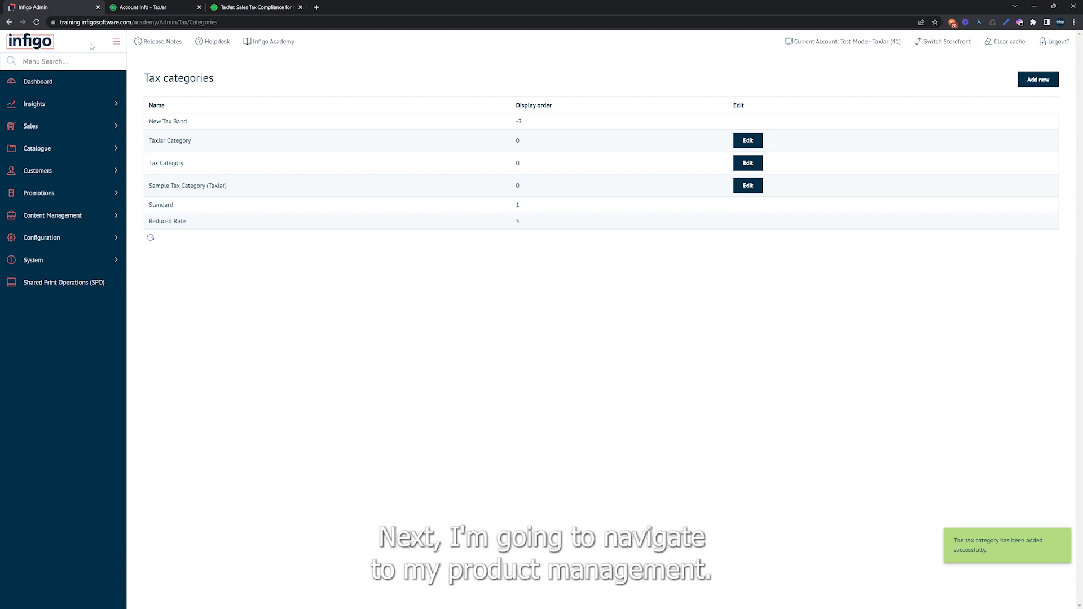
Go to Product Management and open the unnamed variant of Test Product 1 for editing.
{"action": "left_click", "coordinate": [80, 59]}
{"action": "type", "text": "prod"}
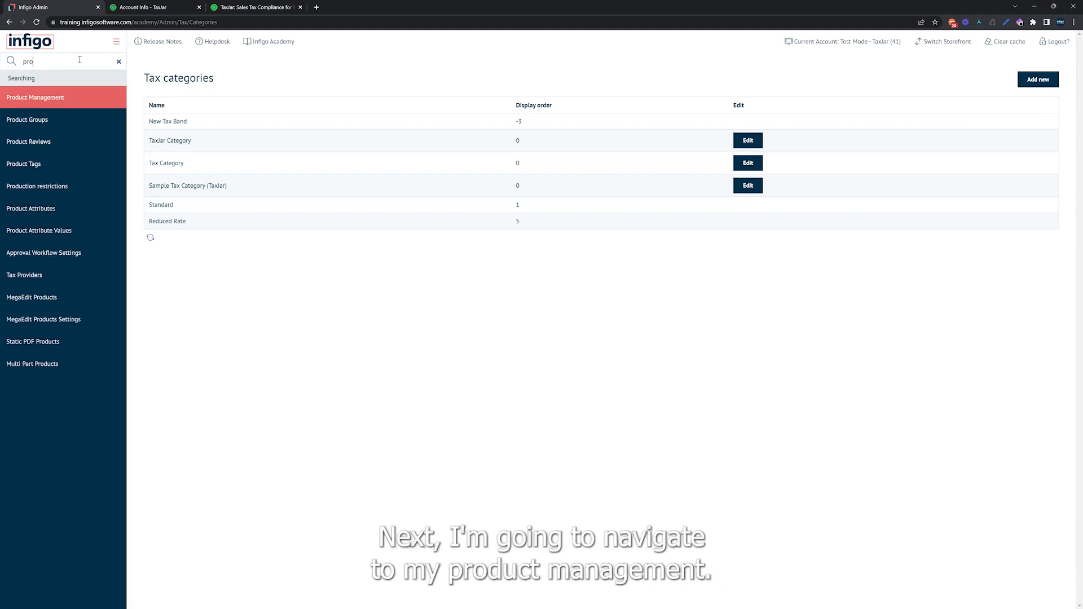
{"action": "left_click", "coordinate": [77, 99]}
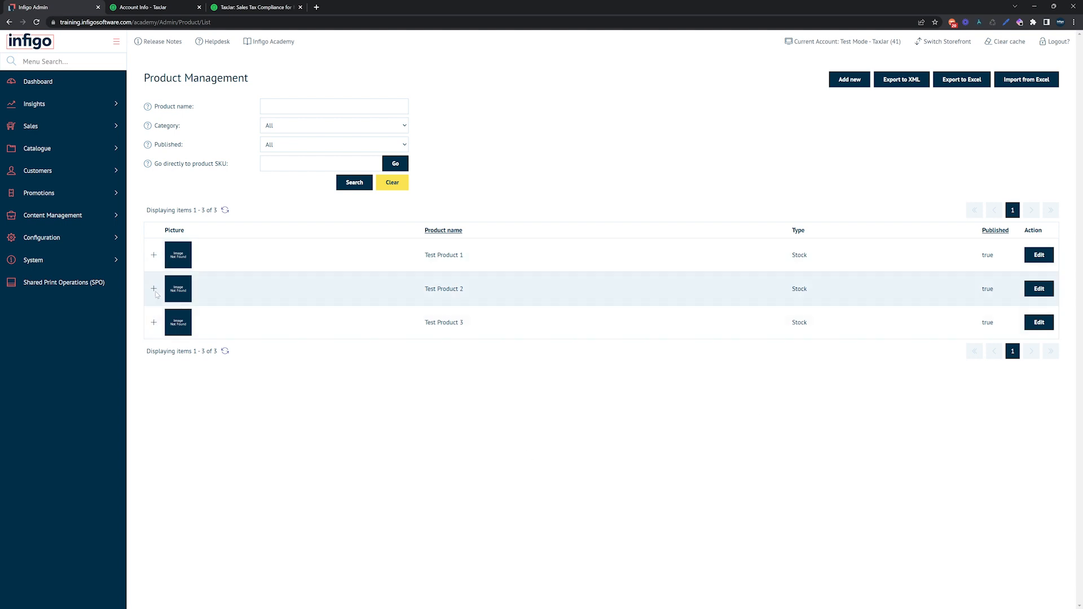
{"action": "left_click", "coordinate": [153, 257]}
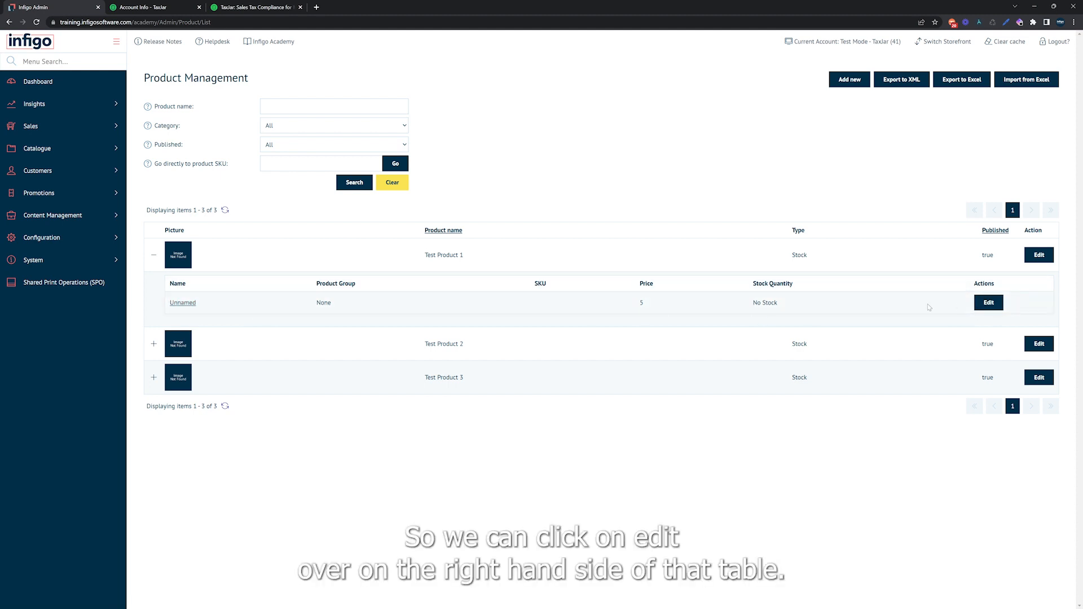
{"action": "left_click", "coordinate": [985, 304]}
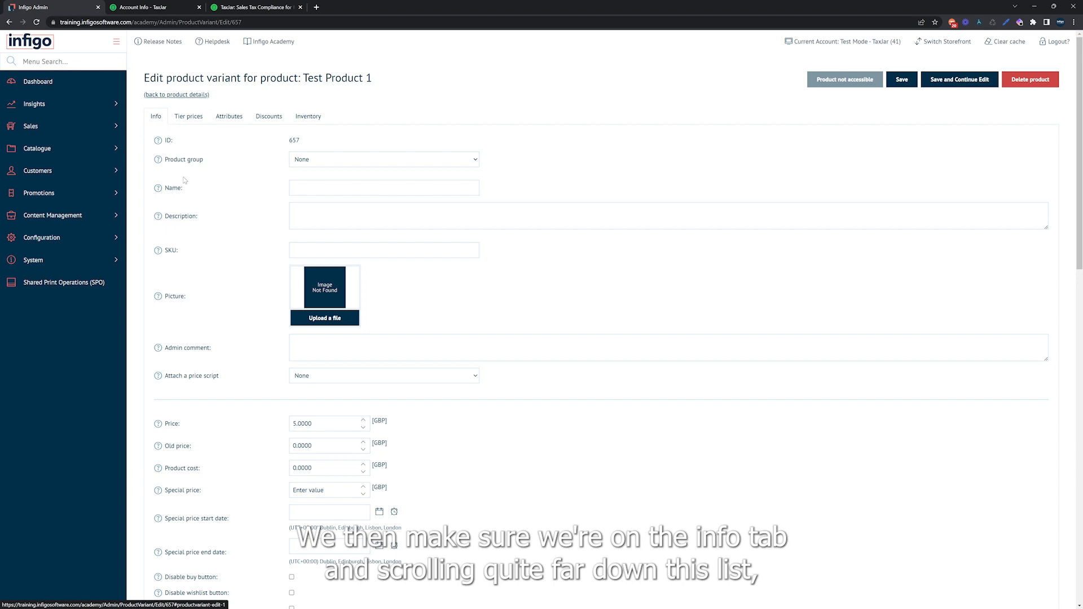
Replace the variant's TaxJar Category with Sample Tax Category (TaxJar) and save the variant.
{"action": "scroll", "coordinate": [187, 182], "scroll_direction": "down", "scroll_amount": 9}
{"action": "scroll", "coordinate": [188, 182], "scroll_direction": "down", "scroll_amount": 6}
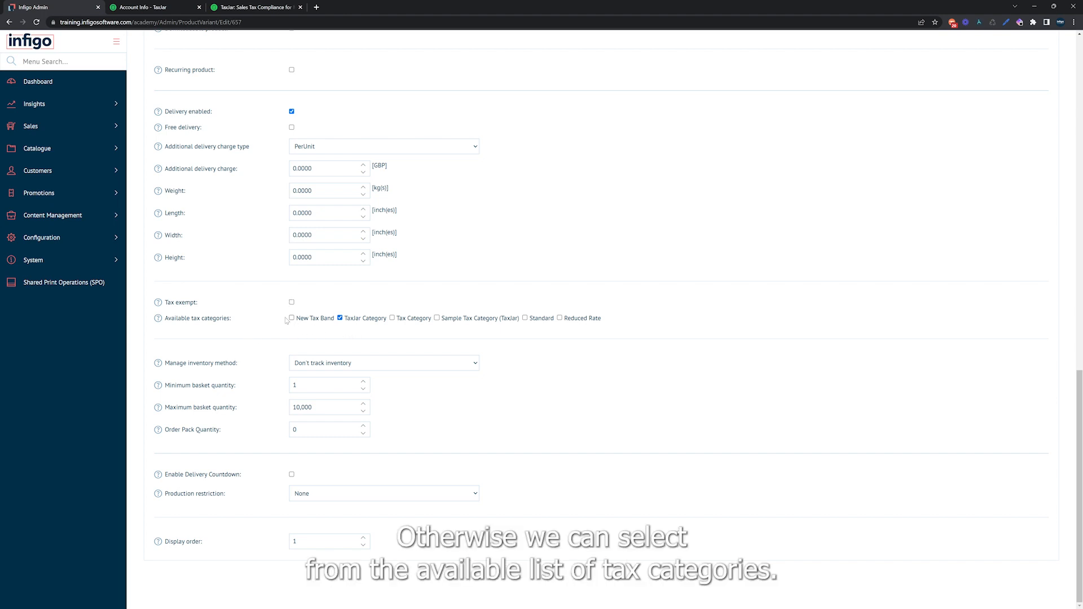
{"action": "left_click", "coordinate": [340, 318]}
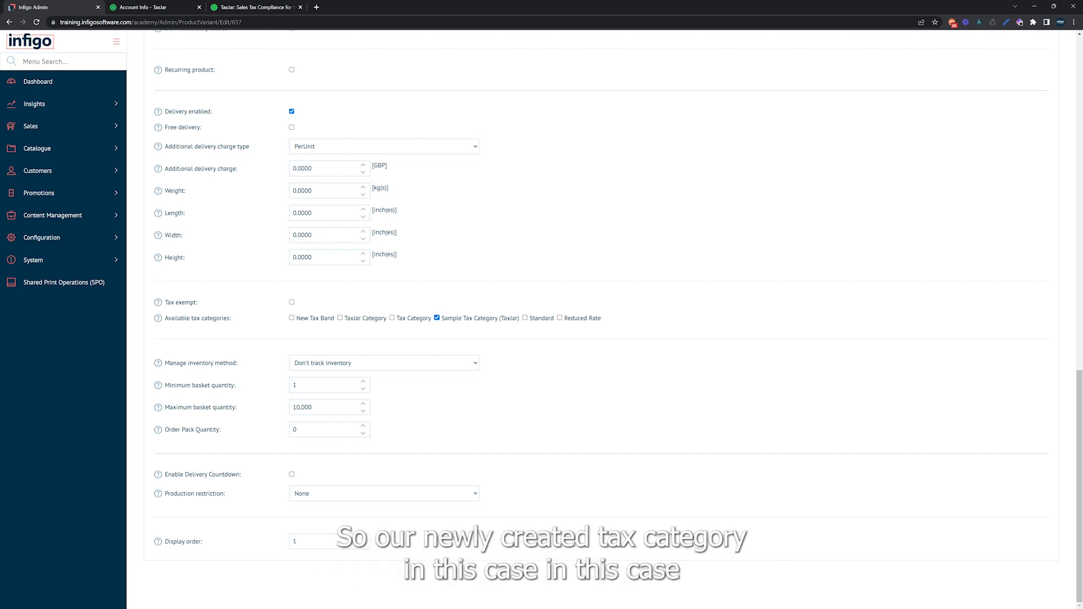
{"action": "scroll", "coordinate": [815, 354], "scroll_direction": "up", "scroll_amount": 20}
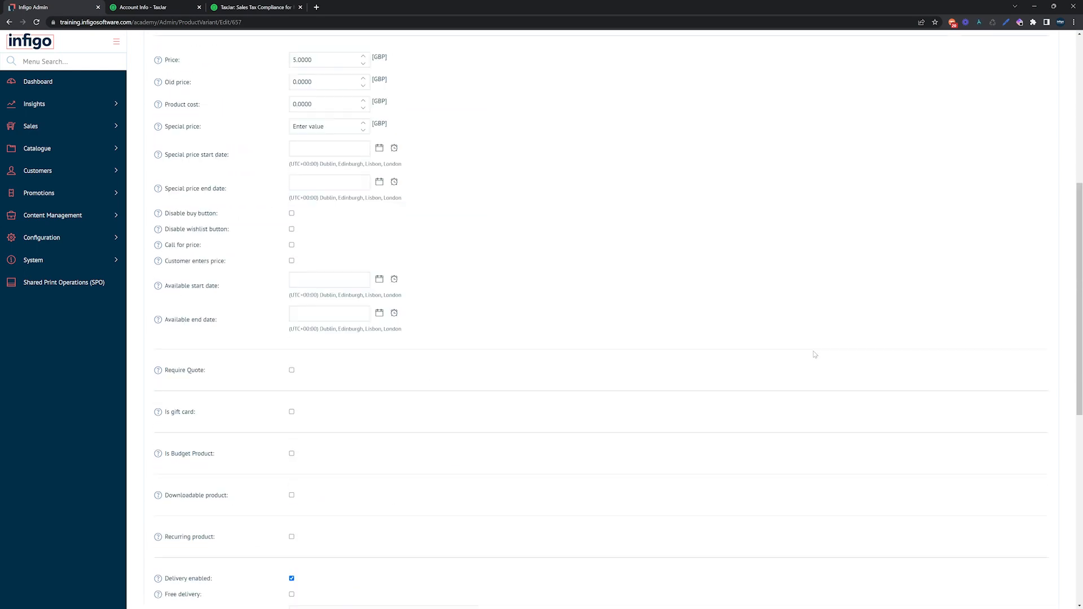
{"action": "left_click", "coordinate": [897, 82]}
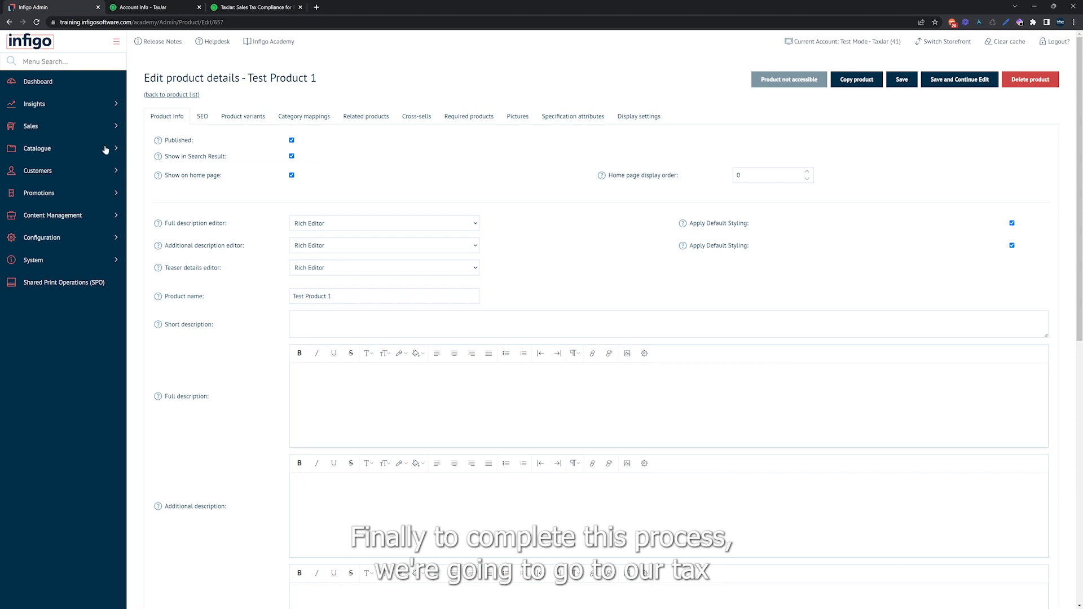
Open the Tax Settings page by searching the admin menu for "tax".
{"action": "left_click", "coordinate": [33, 64]}
{"action": "type", "text": "tax"}
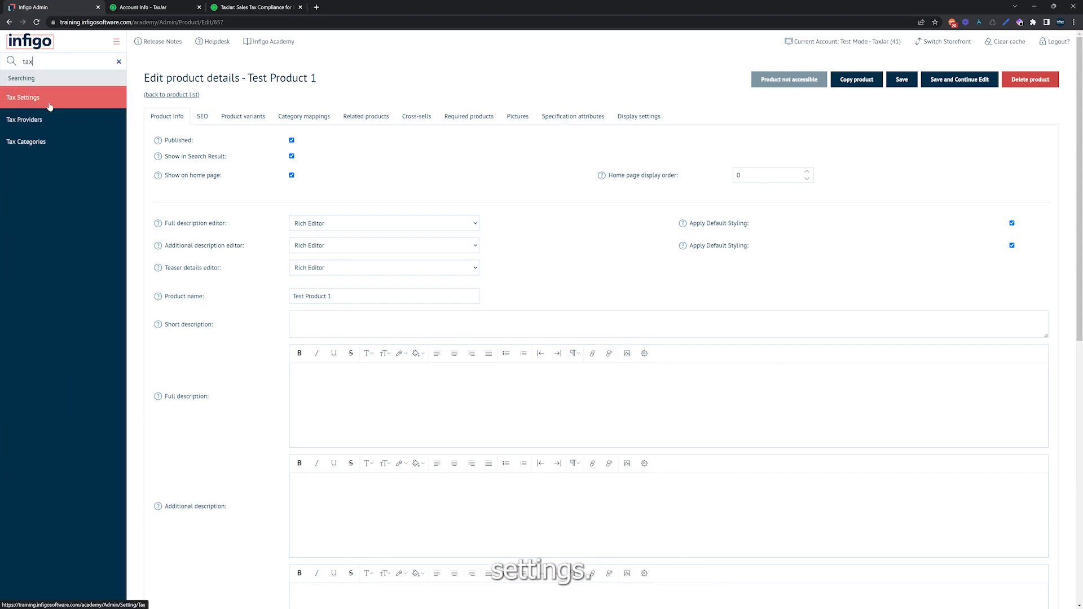
{"action": "left_click", "coordinate": [47, 95]}
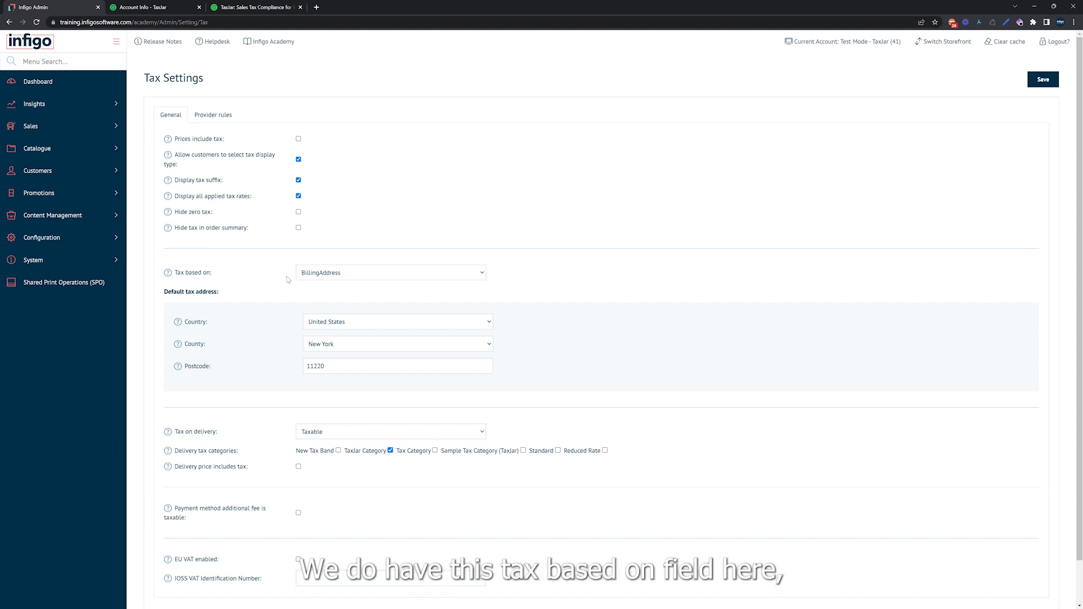
Review the options for what tax is based on, keep BillingAddress, and save the tax settings.
{"action": "left_click", "coordinate": [322, 278]}
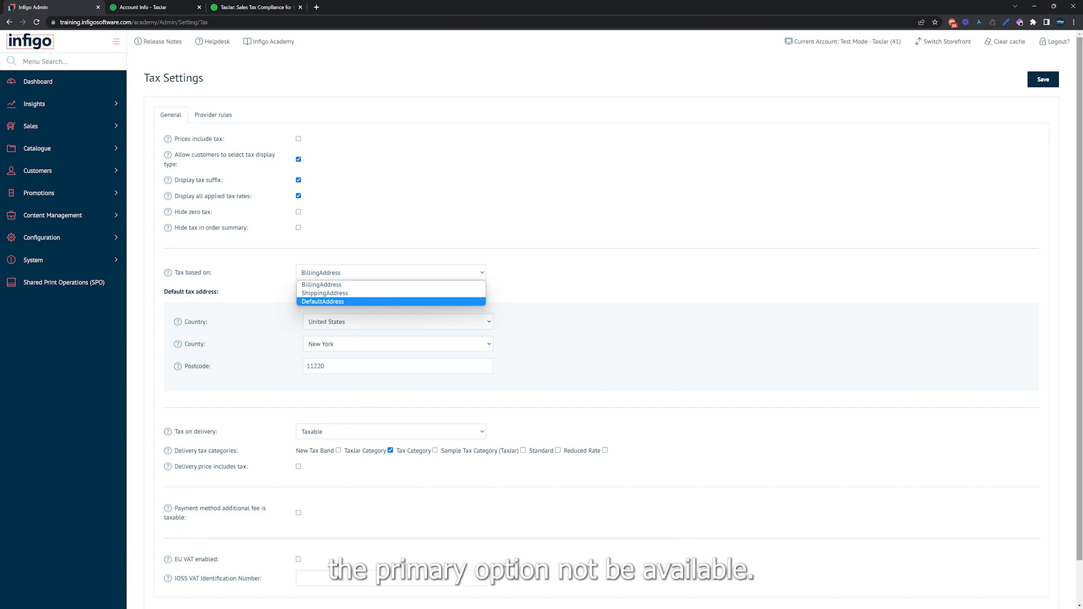
{"action": "left_click", "coordinate": [646, 210]}
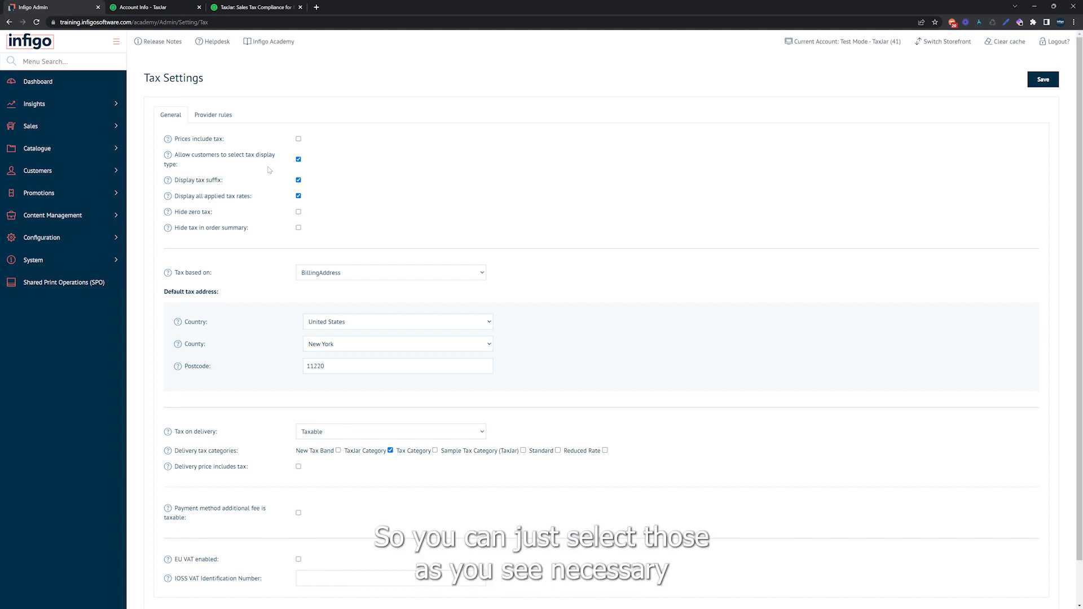
{"action": "left_click", "coordinate": [1040, 81]}
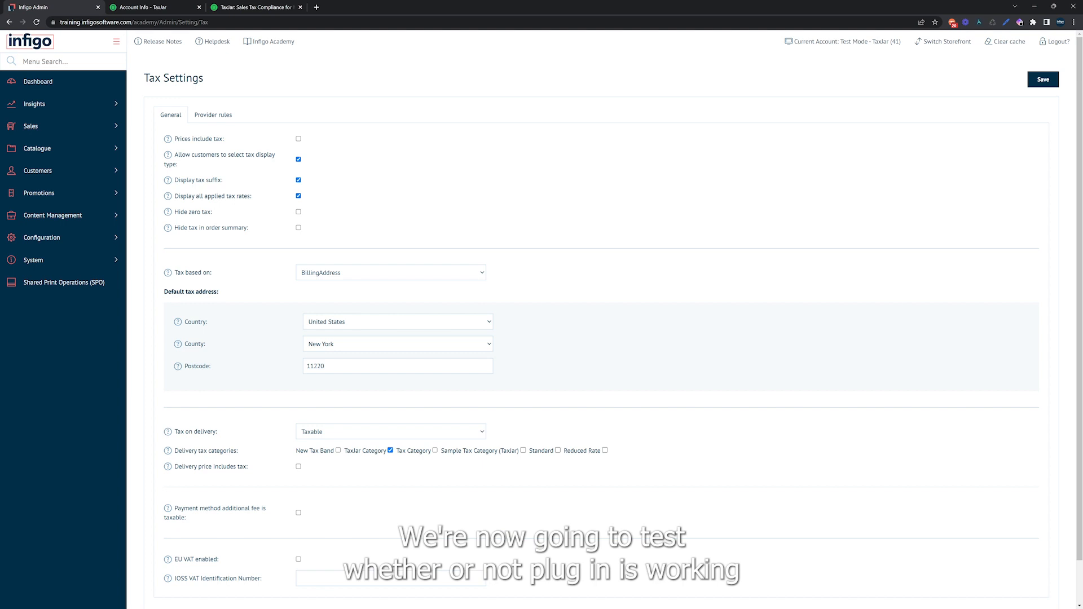
Open Customer Management by searching the admin menu for "cust".
{"action": "left_click", "coordinate": [77, 59]}
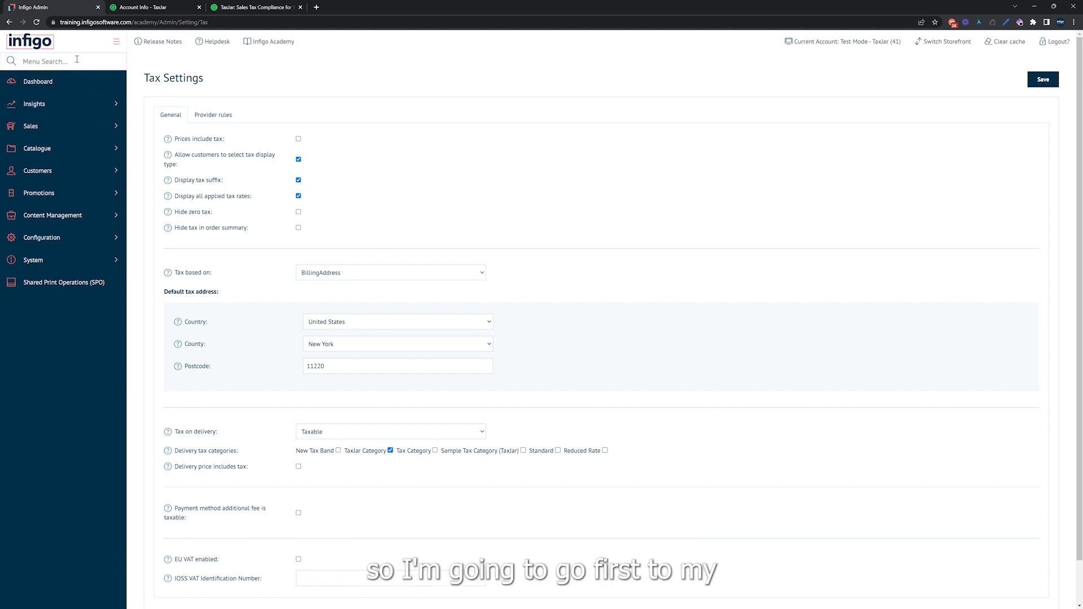
{"action": "type", "text": "cust"}
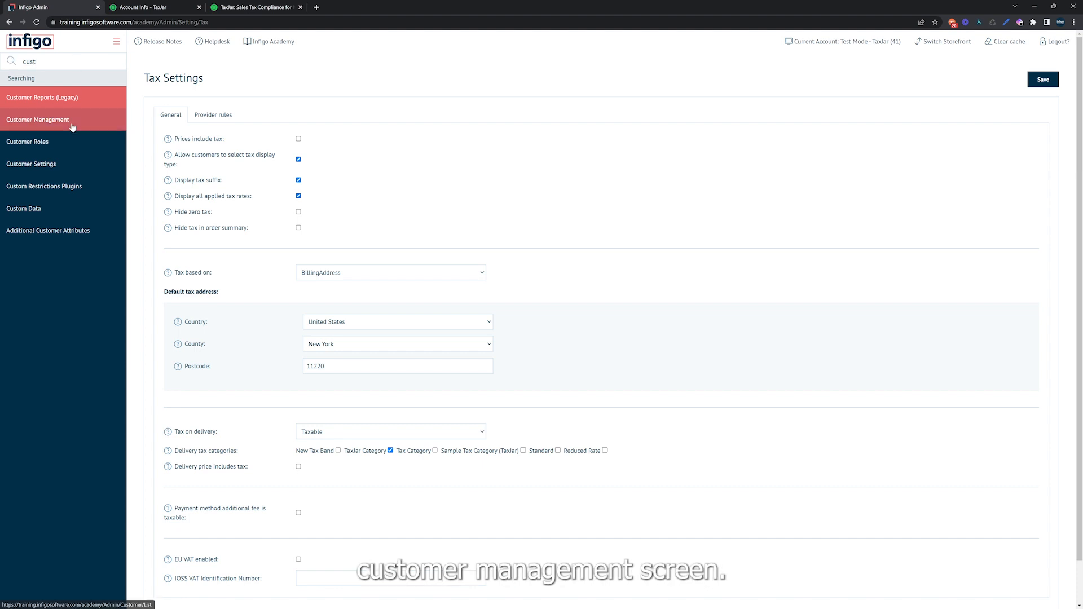
{"action": "left_click", "coordinate": [73, 121]}
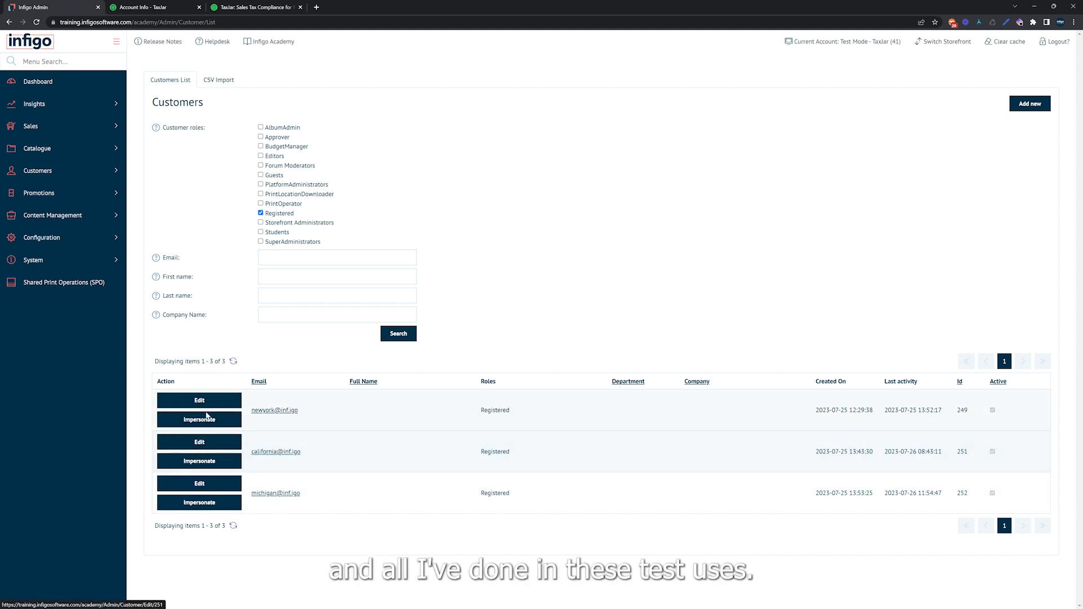
Review the California test customer's saved addresses and return to the customer list.
{"action": "left_click", "coordinate": [202, 445]}
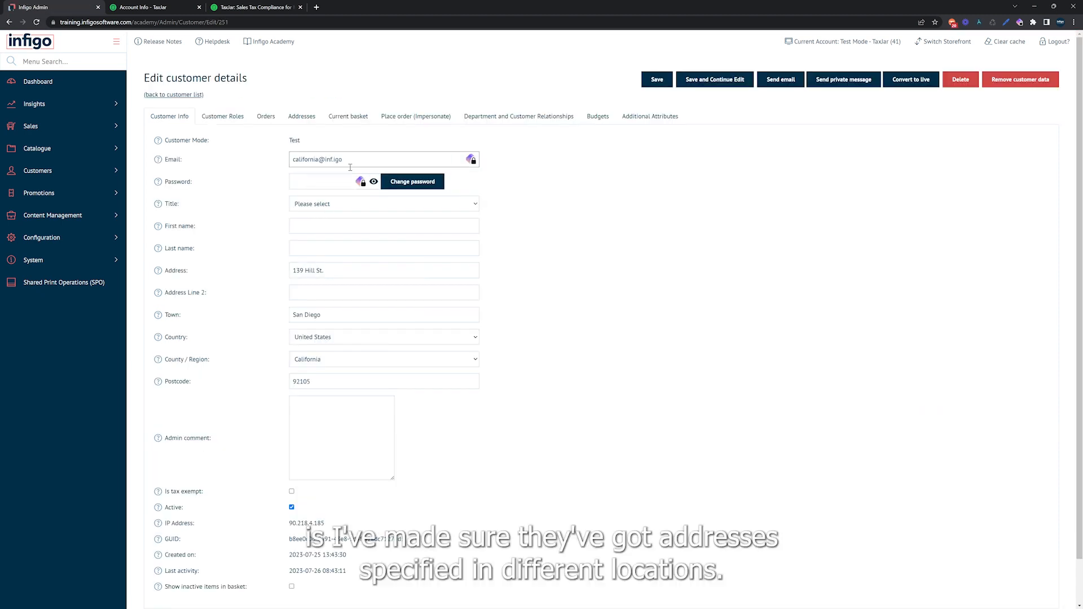
{"action": "left_click", "coordinate": [311, 118]}
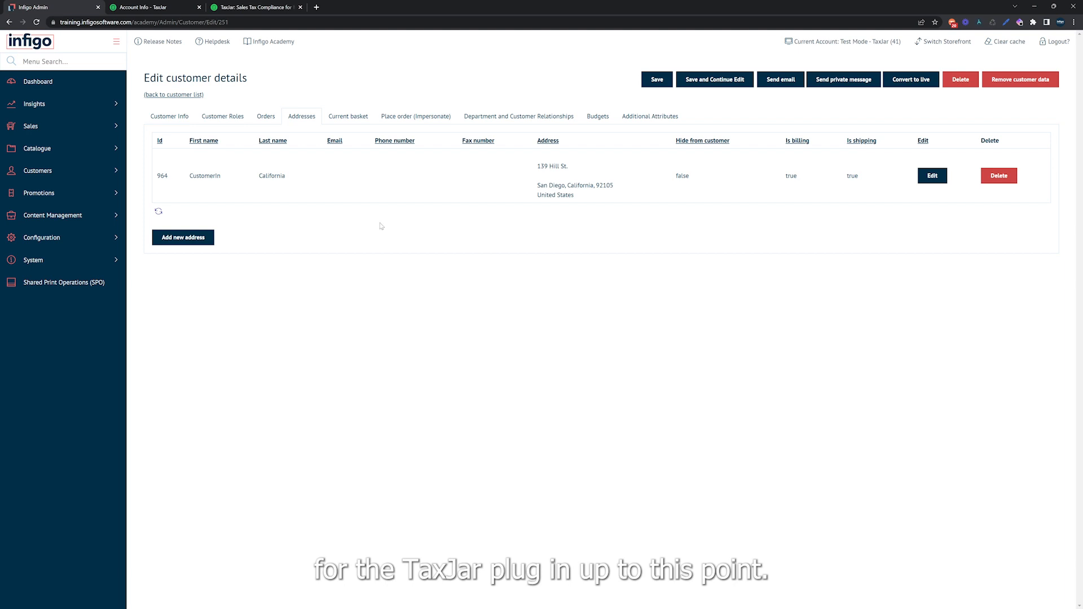
{"action": "left_click", "coordinate": [167, 95]}
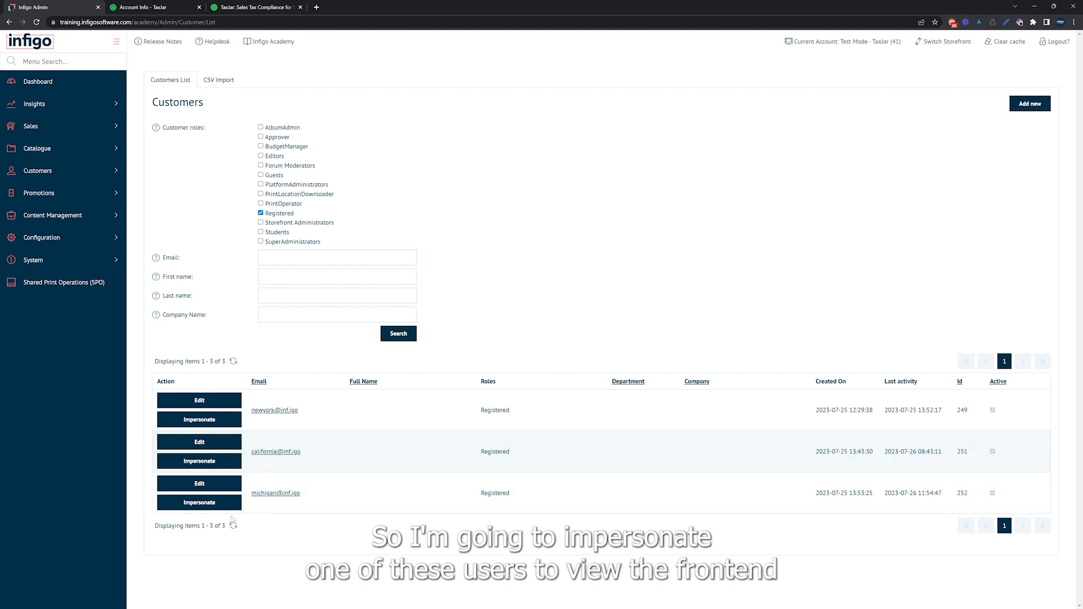
Impersonate the California test customer and check the tax-inclusive prices of the featured products on the storefront home page.
{"action": "left_click", "coordinate": [191, 465]}
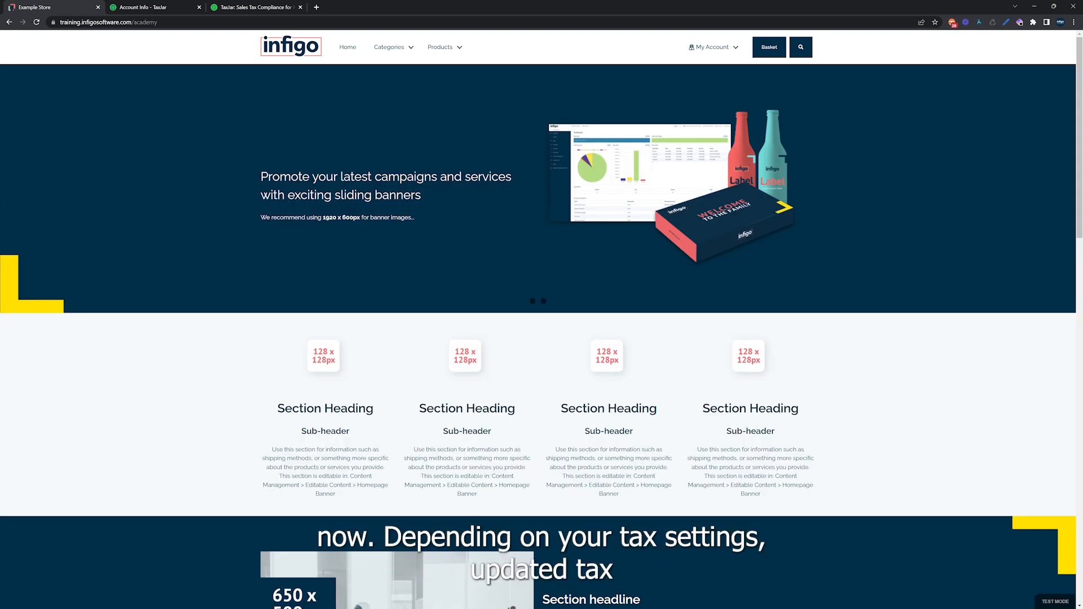
{"action": "scroll", "coordinate": [427, 429], "scroll_direction": "down", "scroll_amount": 3}
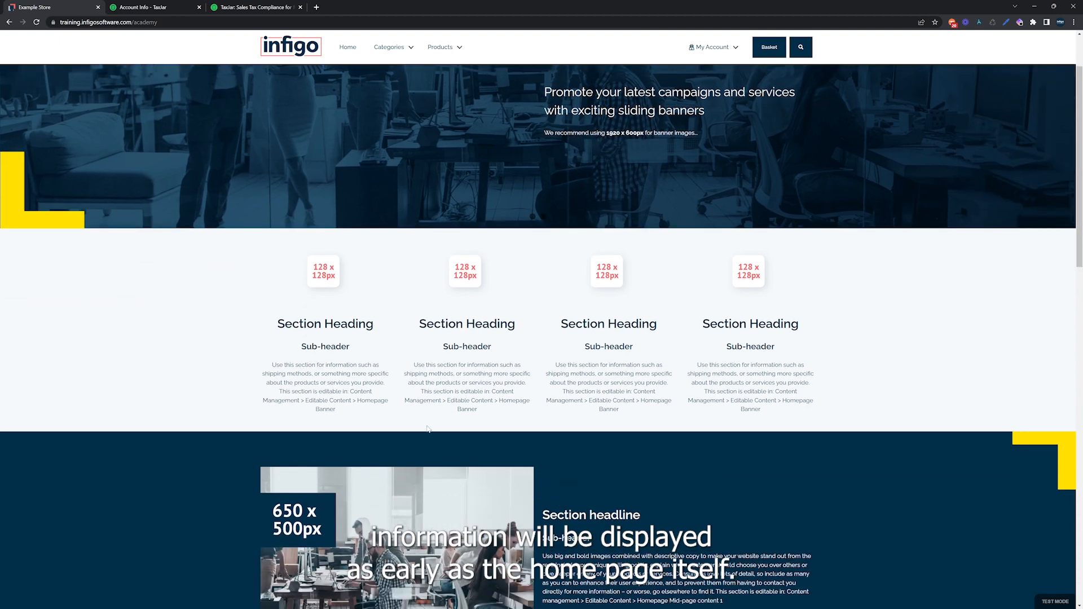
{"action": "scroll", "coordinate": [427, 429], "scroll_direction": "down", "scroll_amount": 1}
{"action": "scroll", "coordinate": [426, 428], "scroll_direction": "down", "scroll_amount": 8}
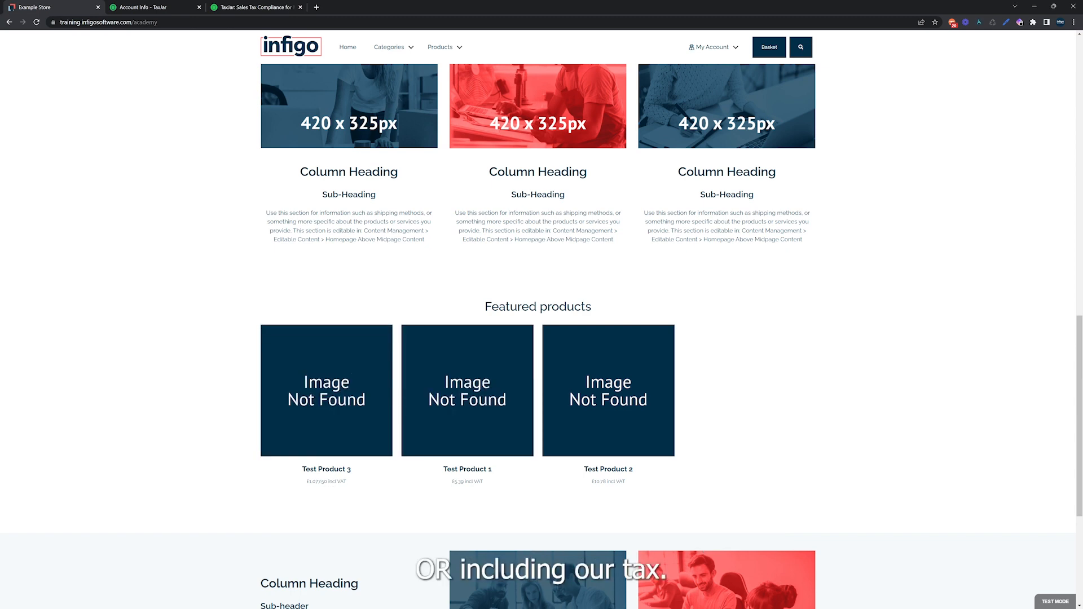
{"action": "scroll", "coordinate": [352, 423], "scroll_direction": "up", "scroll_amount": 15}
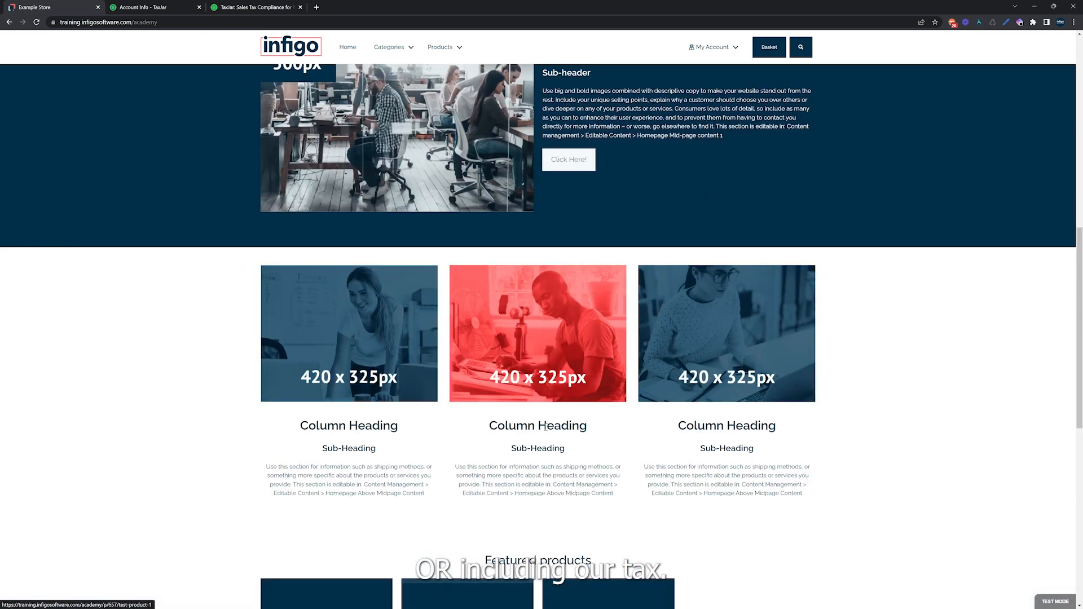
Check the tax category rates in the California customer's basket and finish the impersonation.
{"action": "left_click", "coordinate": [773, 51]}
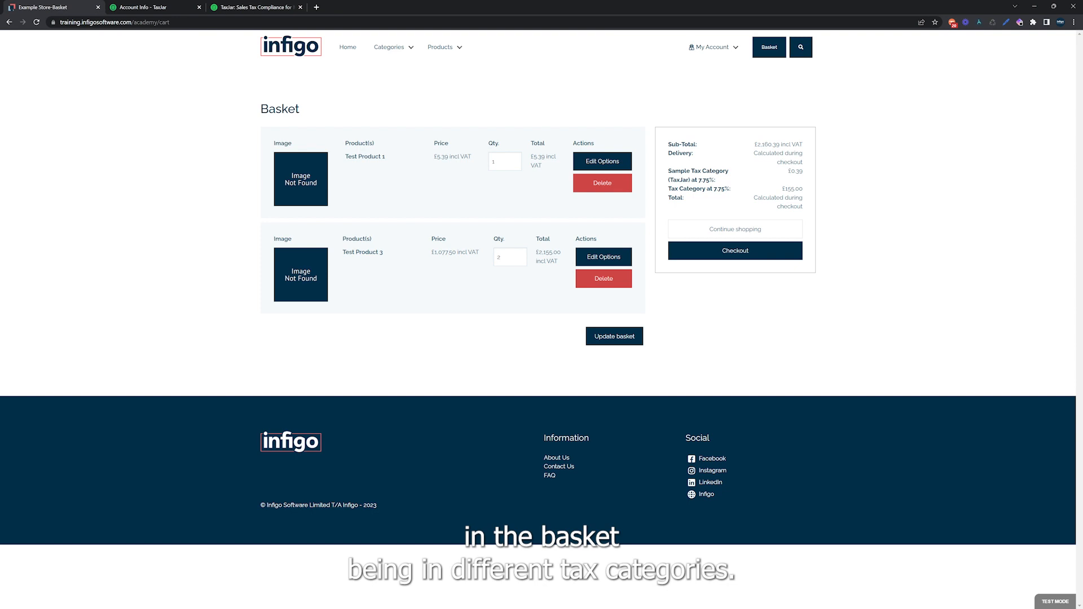
{"action": "left_click", "coordinate": [699, 47]}
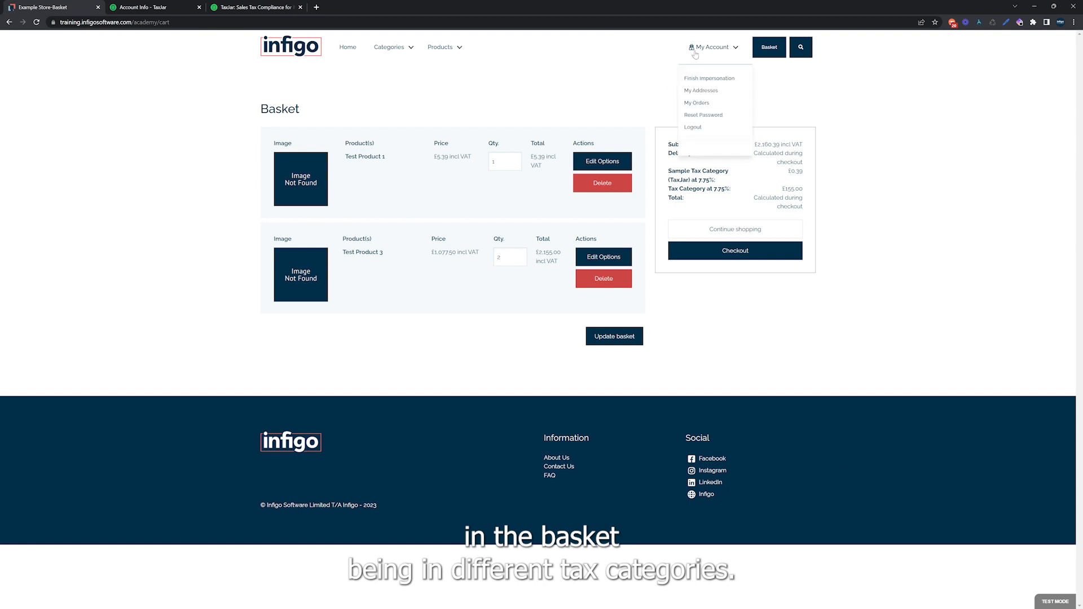
{"action": "left_click", "coordinate": [700, 80]}
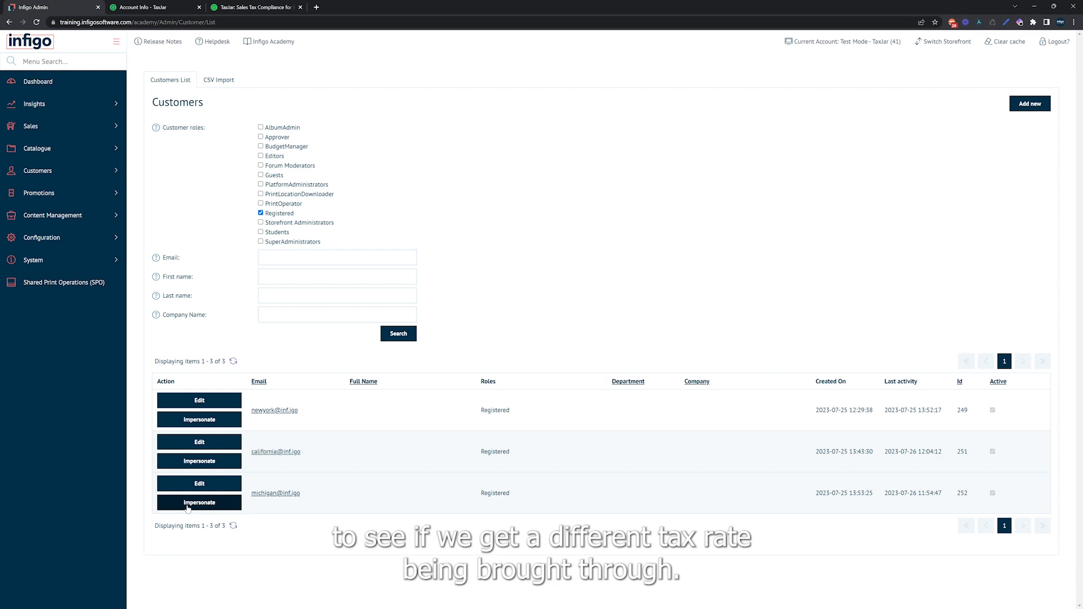
Impersonate the Michigan test customer and check the featured product prices and the basket's tax rate for comparison.
{"action": "left_click", "coordinate": [188, 503]}
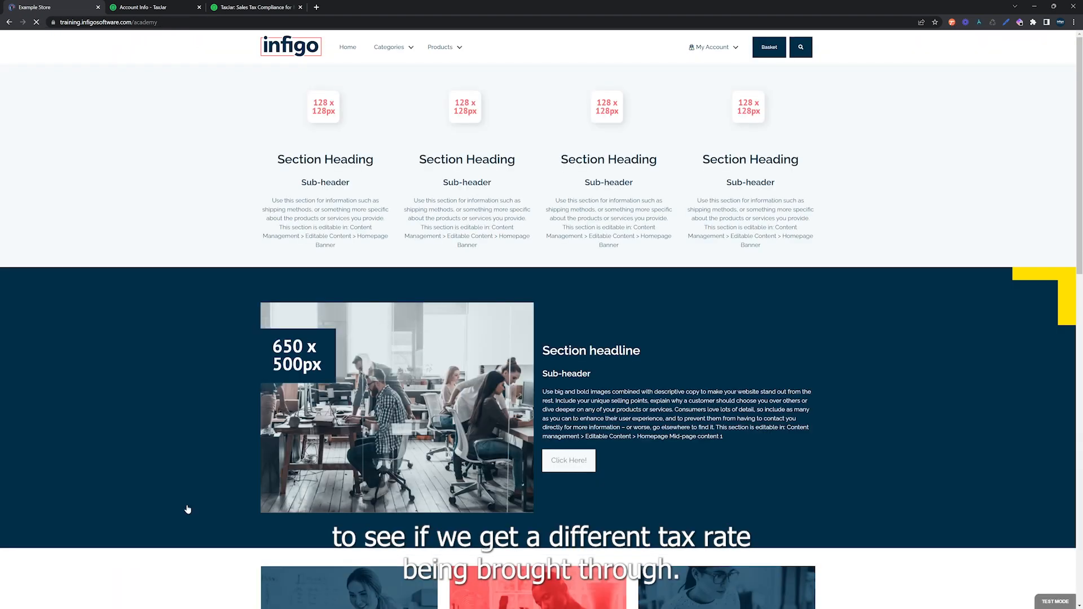
{"action": "scroll", "coordinate": [573, 281], "scroll_direction": "down", "scroll_amount": 6}
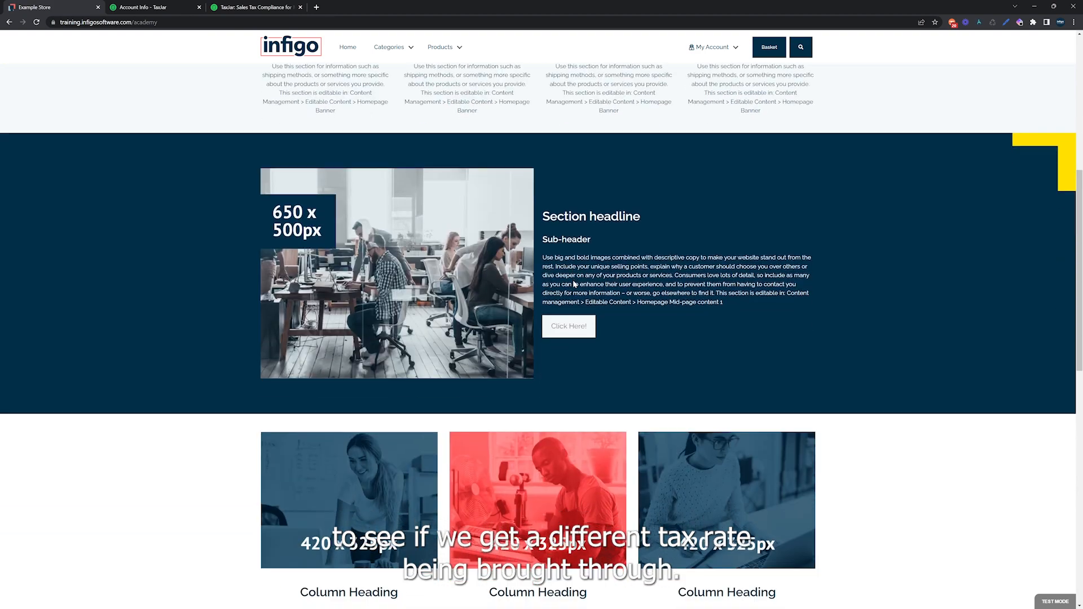
{"action": "scroll", "coordinate": [572, 284], "scroll_direction": "down", "scroll_amount": 5}
{"action": "scroll", "coordinate": [534, 318], "scroll_direction": "up", "scroll_amount": 2}
{"action": "scroll", "coordinate": [533, 315], "scroll_direction": "down", "scroll_amount": 5}
{"action": "scroll", "coordinate": [532, 314], "scroll_direction": "up", "scroll_amount": 1}
{"action": "mouse_move", "coordinate": [428, 387]}
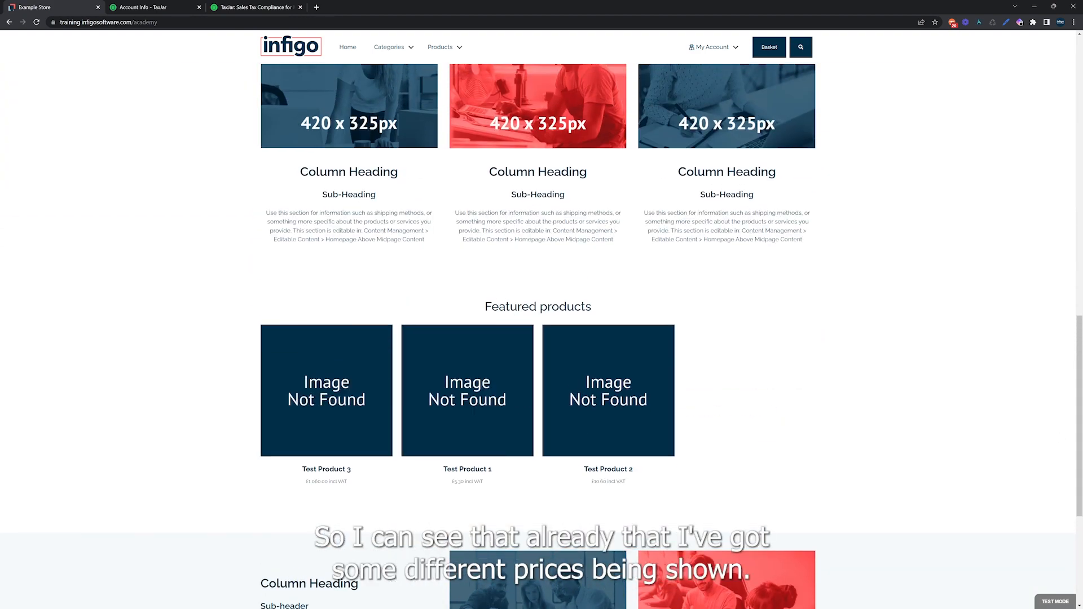
{"action": "scroll", "coordinate": [637, 242], "scroll_direction": "up", "scroll_amount": 10}
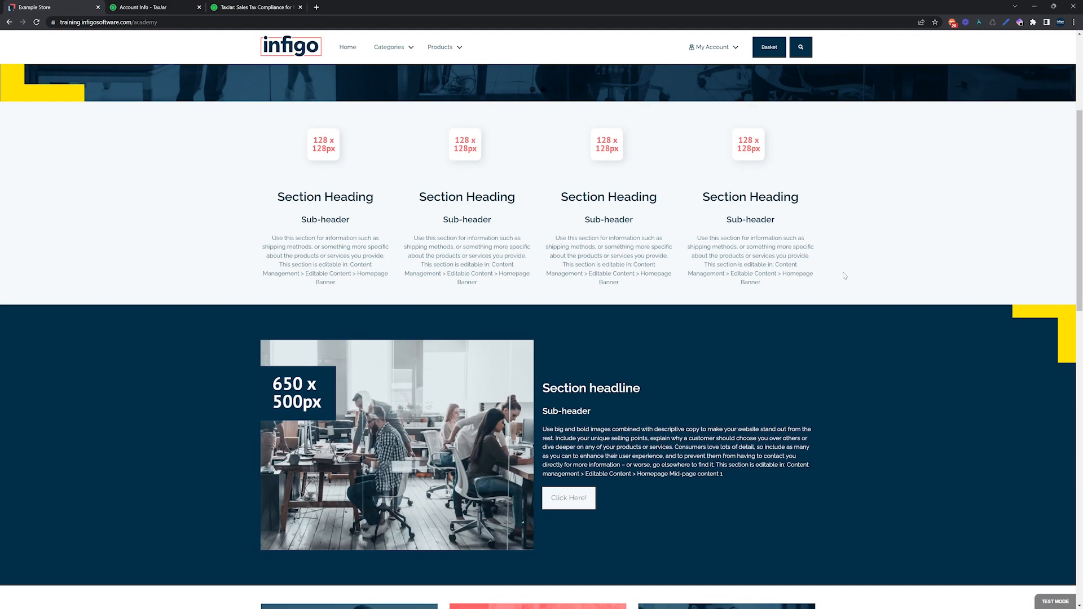
{"action": "left_click", "coordinate": [779, 44]}
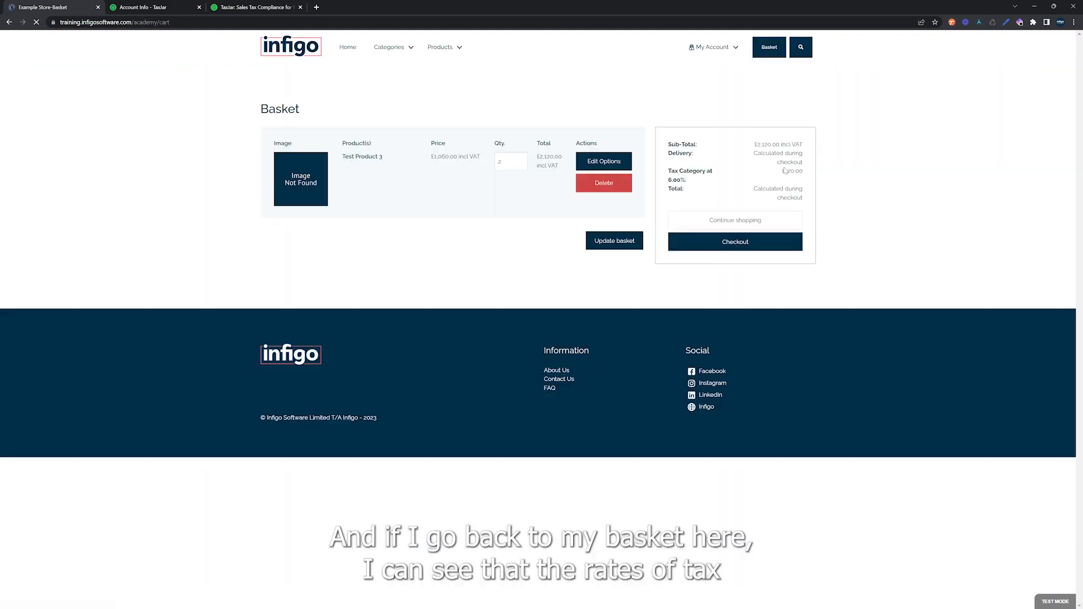
{"action": "left_click_drag", "start_coordinate": [667, 141], "coordinate": [688, 183]}
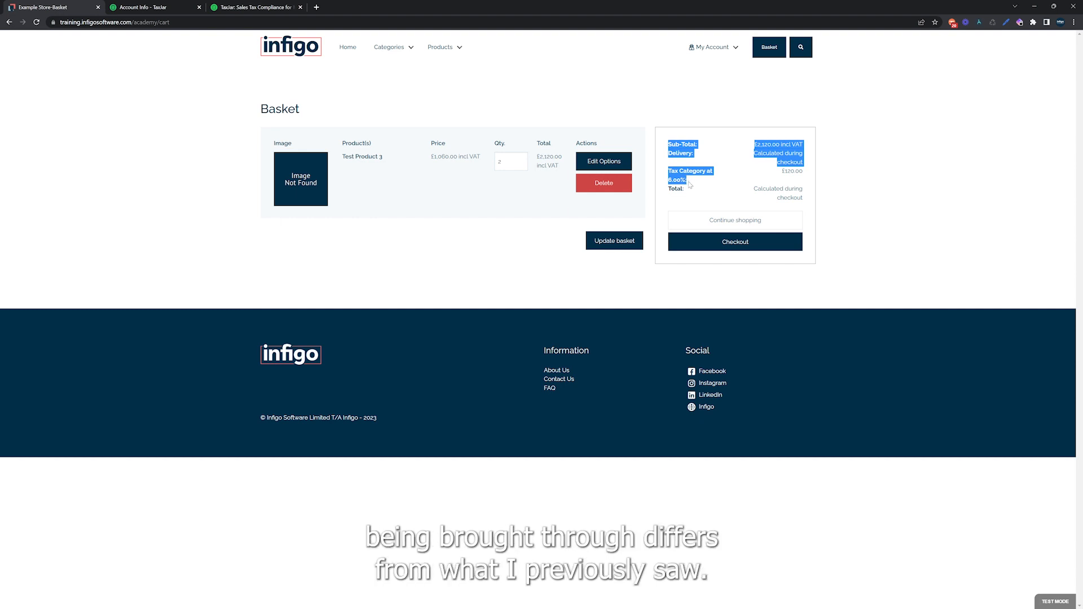